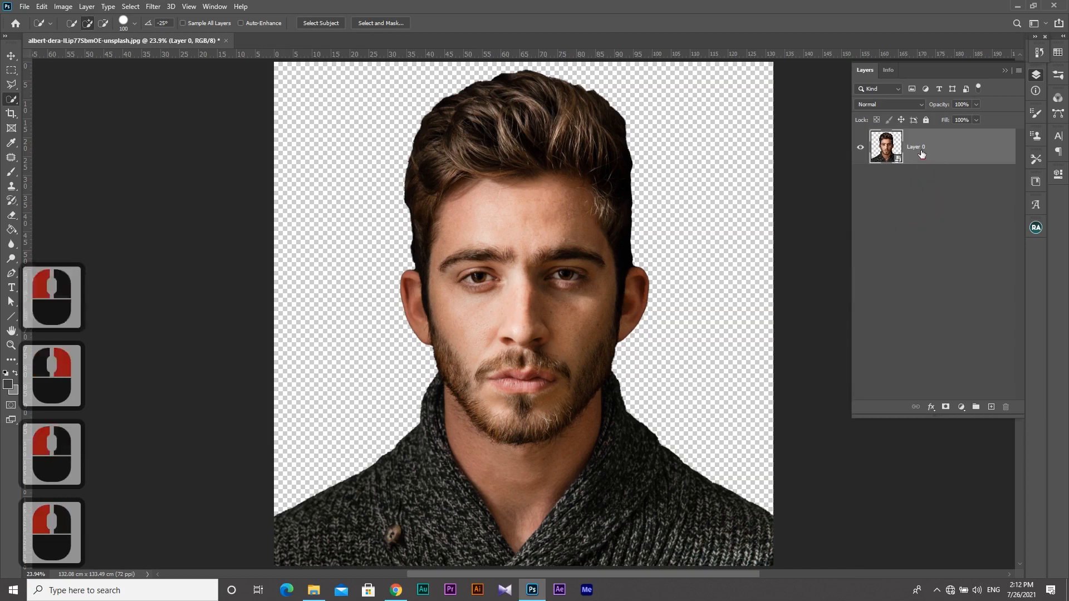
Step: Add a new layer above the portrait and make a rectangular marquee selection over the left half of the canvas
click(992, 407)
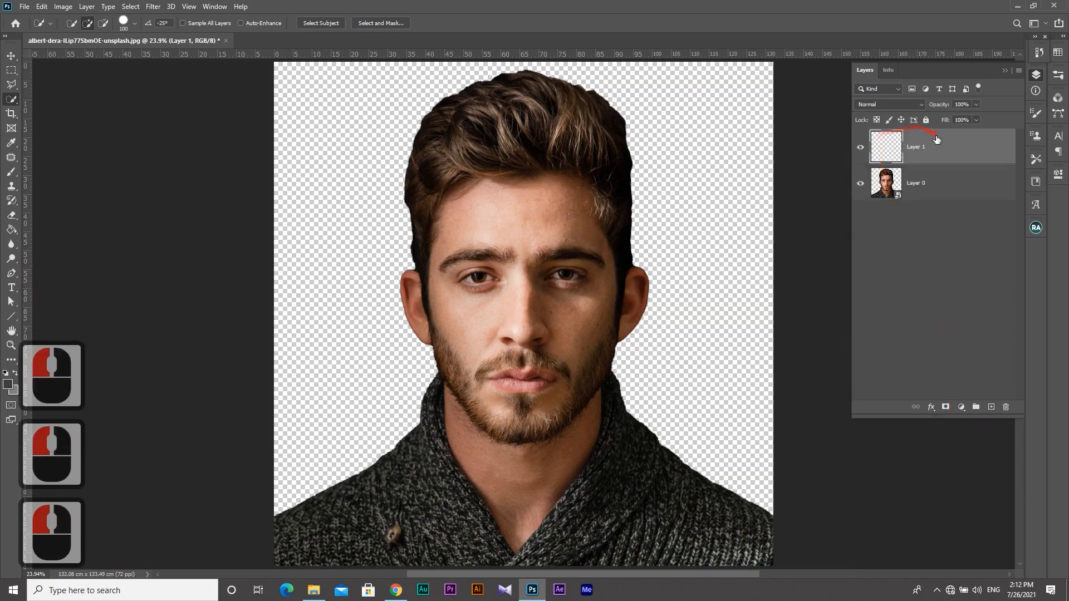
click(17, 71)
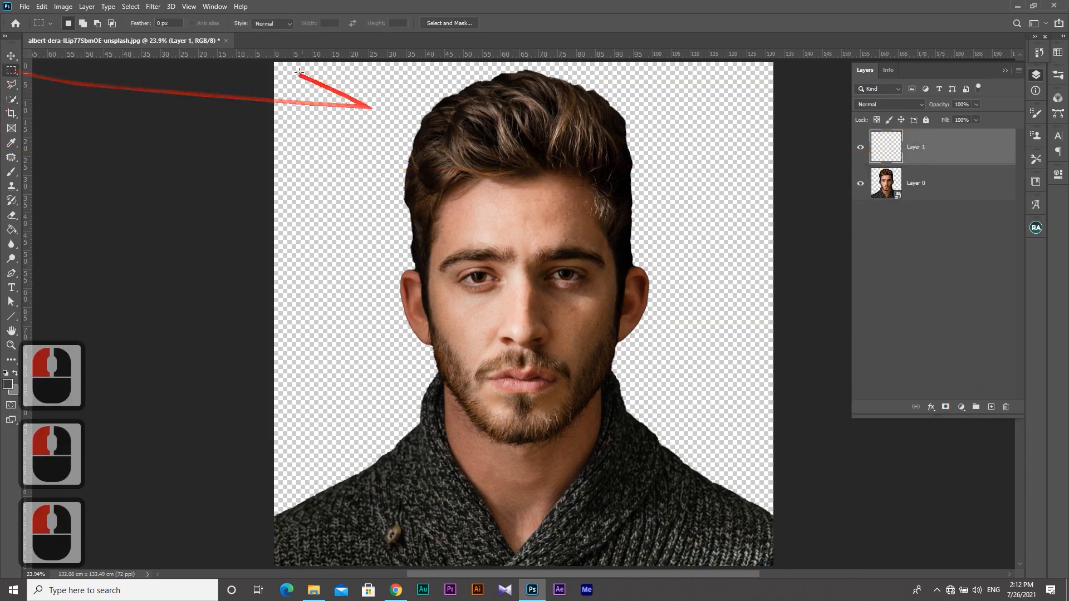
alt+scroll(384, 155, down, 3)
scroll(450, 152, down, 2)
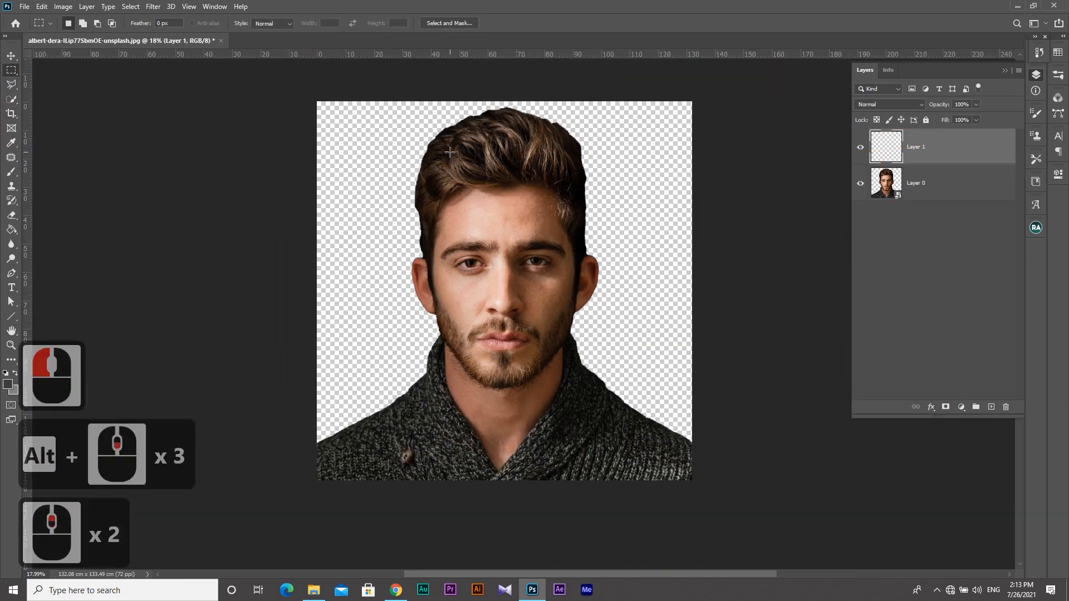
drag(308, 89, 502, 565)
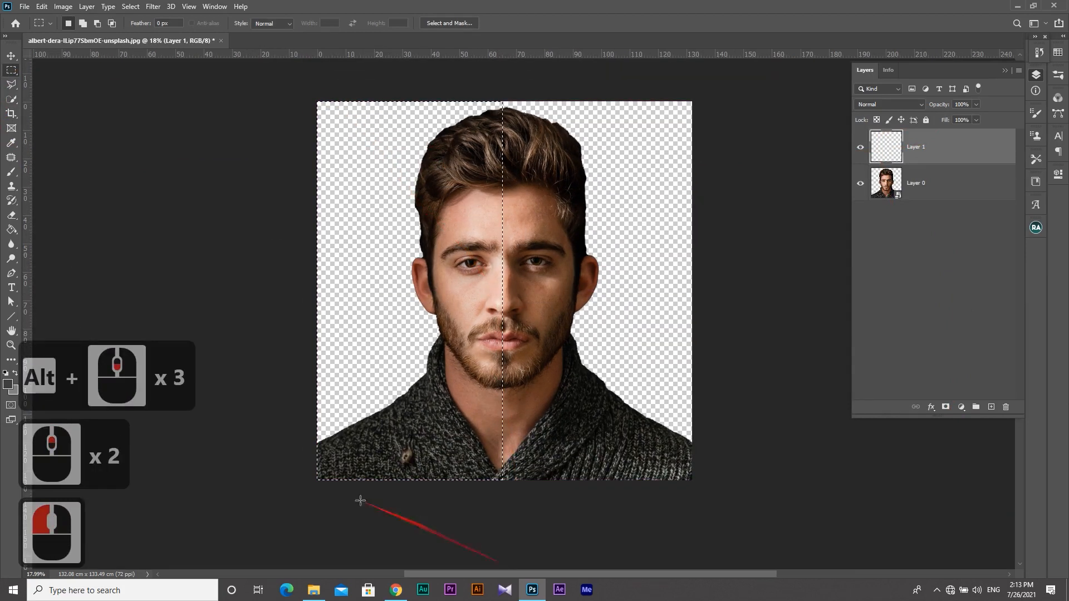
Step: Set the foreground color to 808080, fill the selected left half with it and clear the selection
click(12, 390)
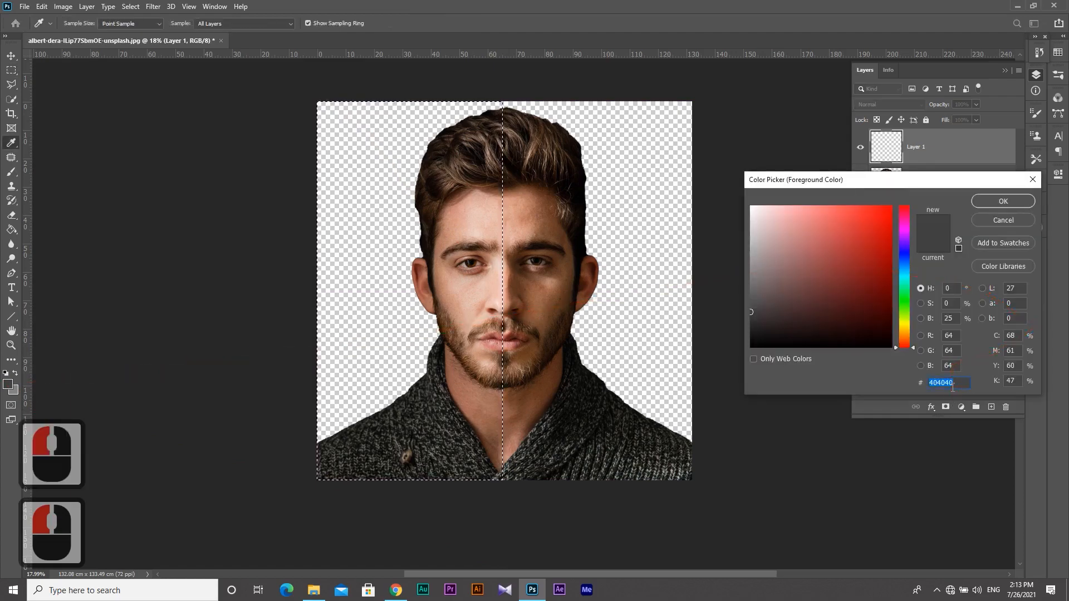
text(808080)
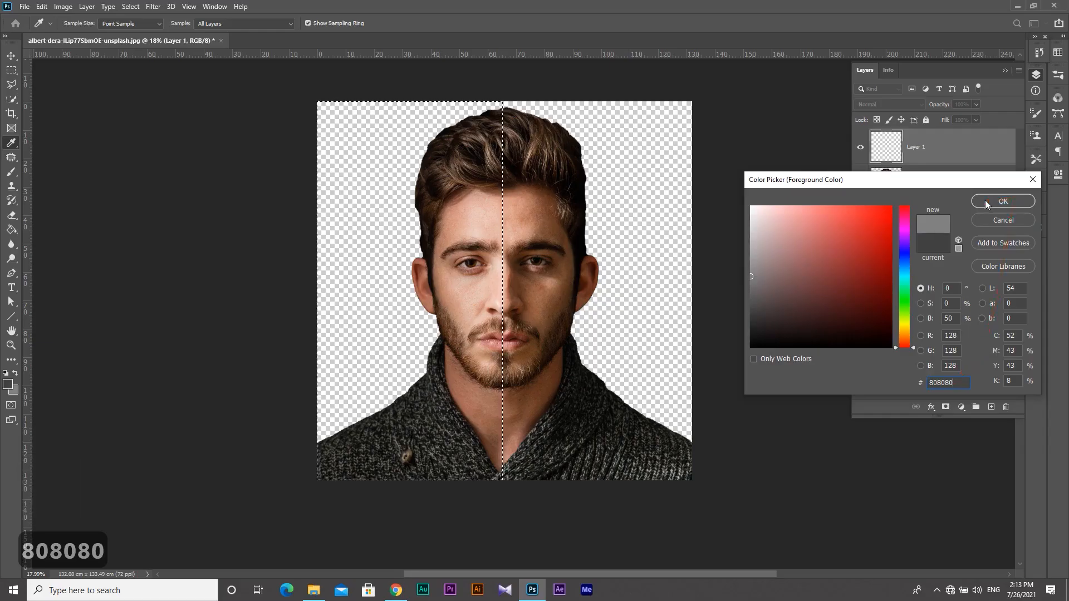
click(952, 22)
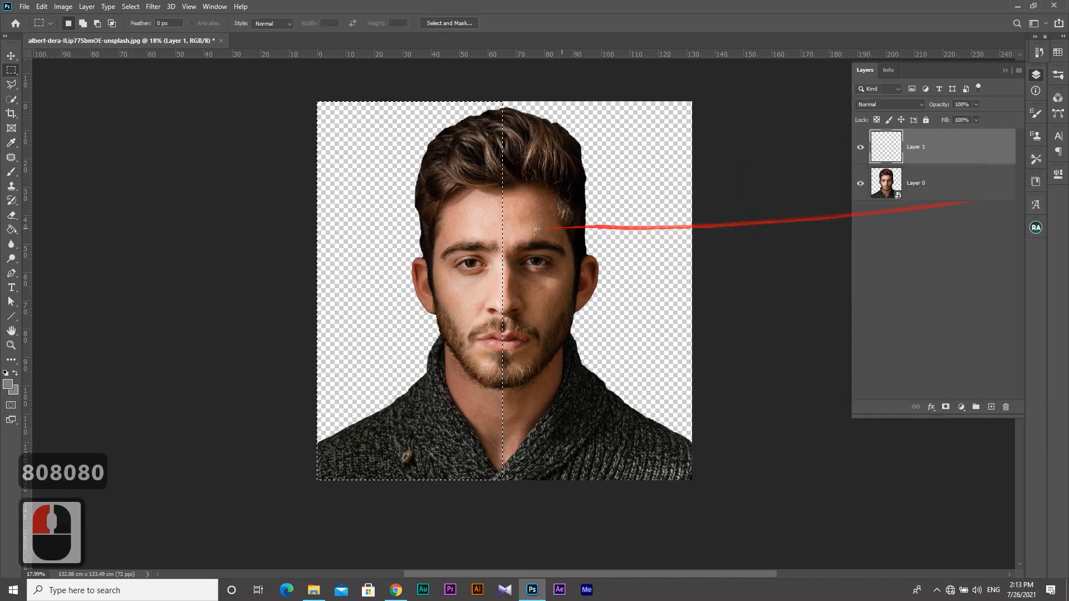
click(42, 6)
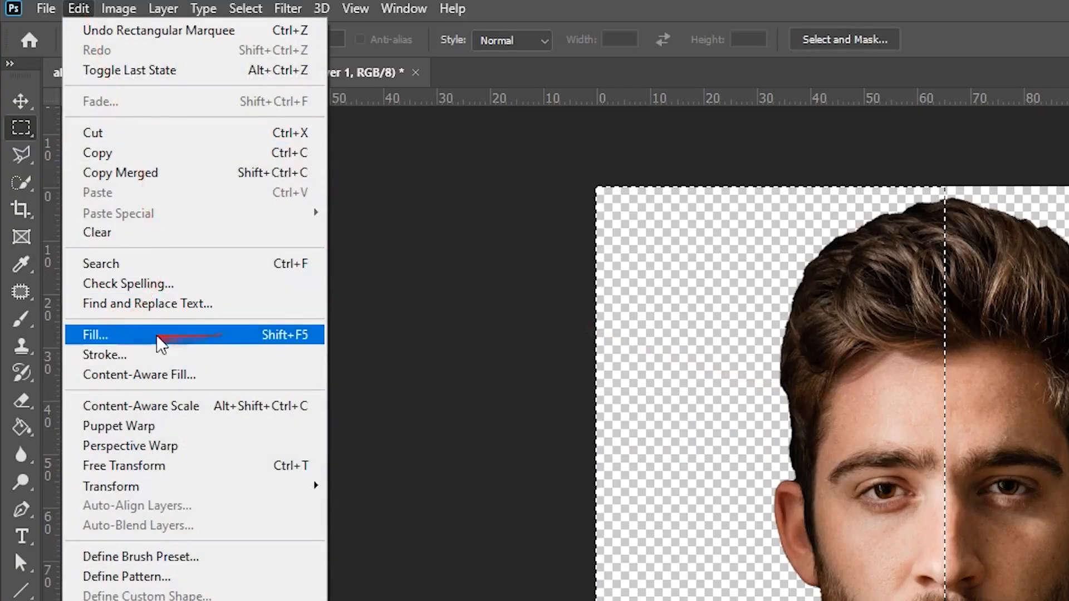
click(278, 335)
click(651, 163)
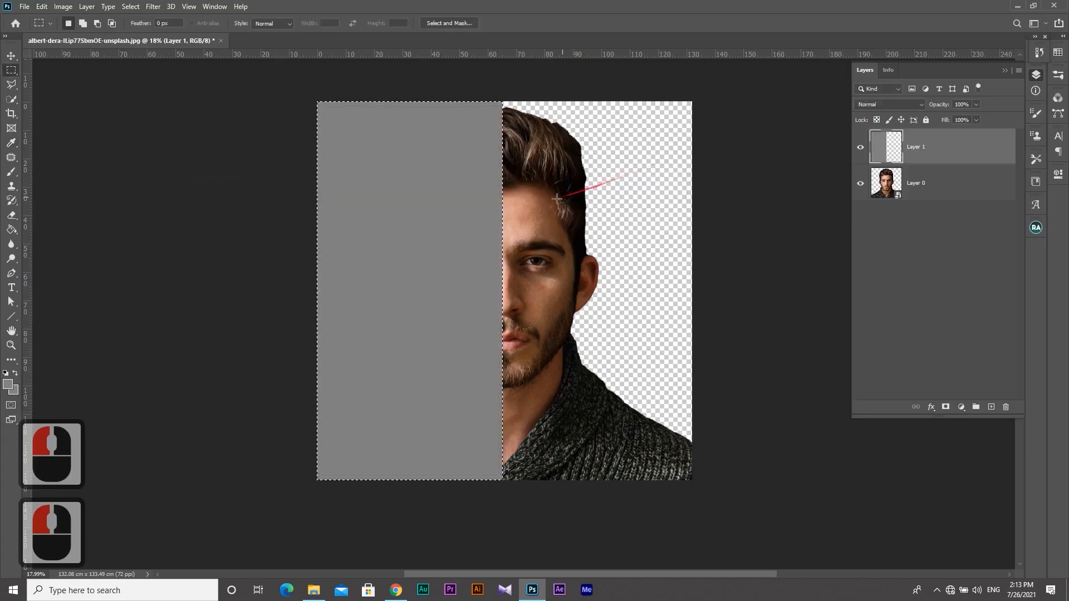
key(ctrl+d)
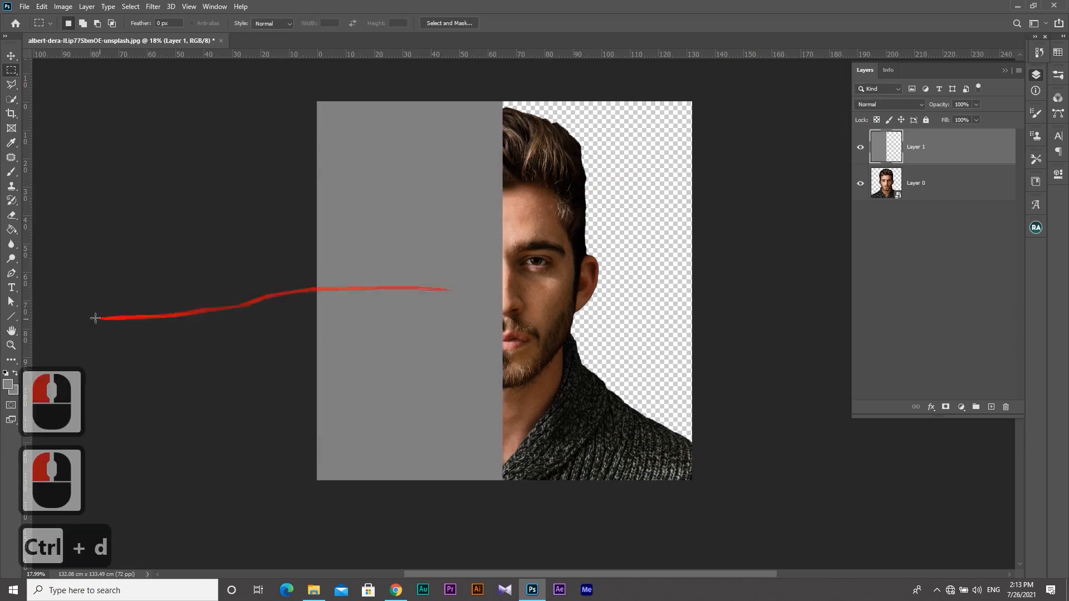
Step: Select the right half of the canvas, fill it with foreground color 404040 on Layer 1 and deselect
drag(692, 101, 503, 504)
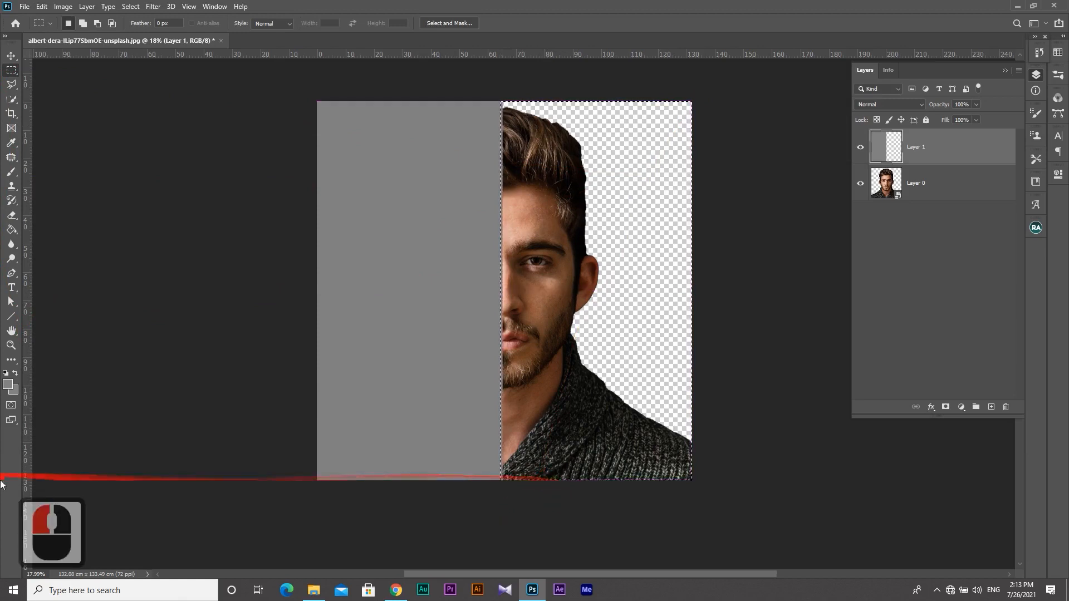
click(8, 384)
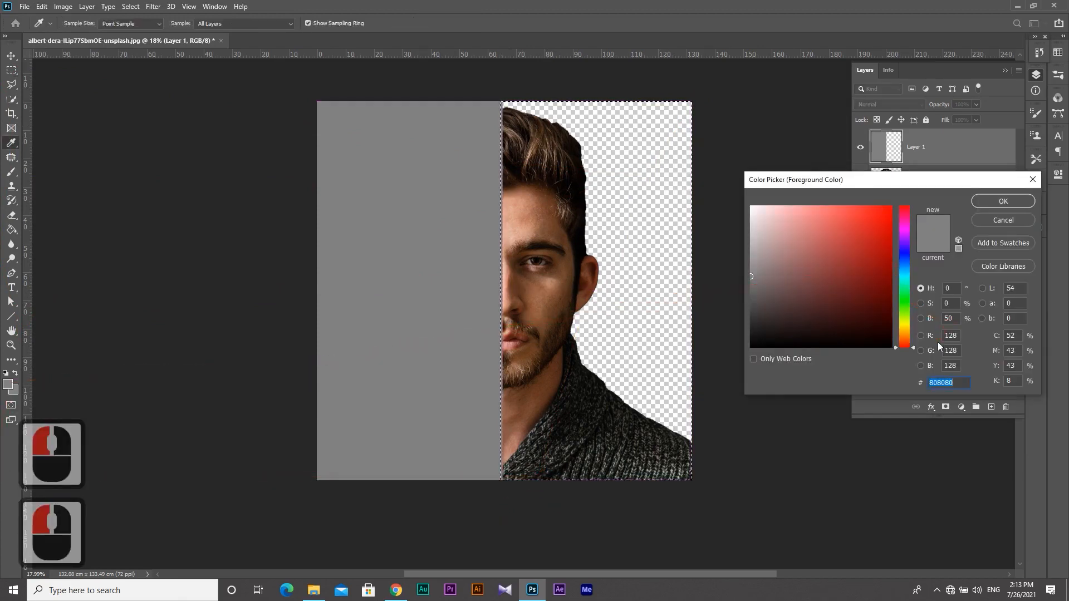
text(404040)
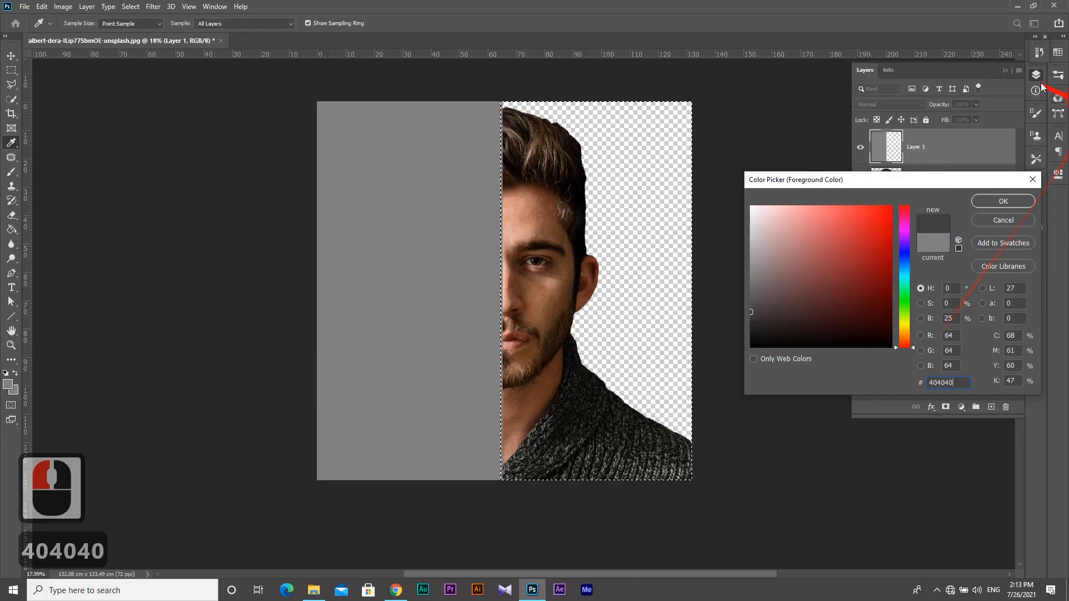
click(1003, 201)
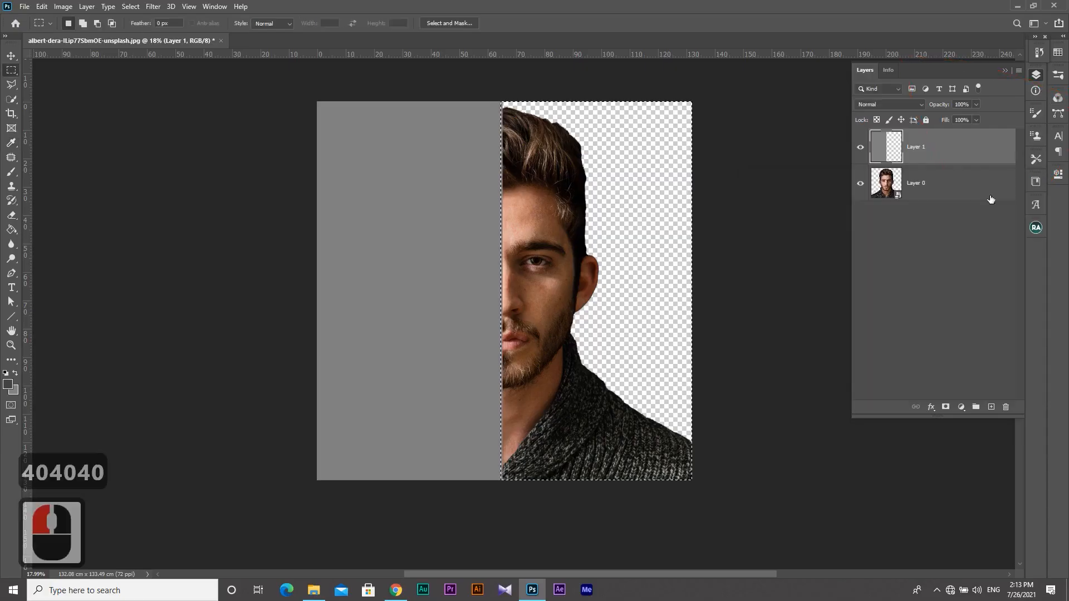
key(shift+F5)
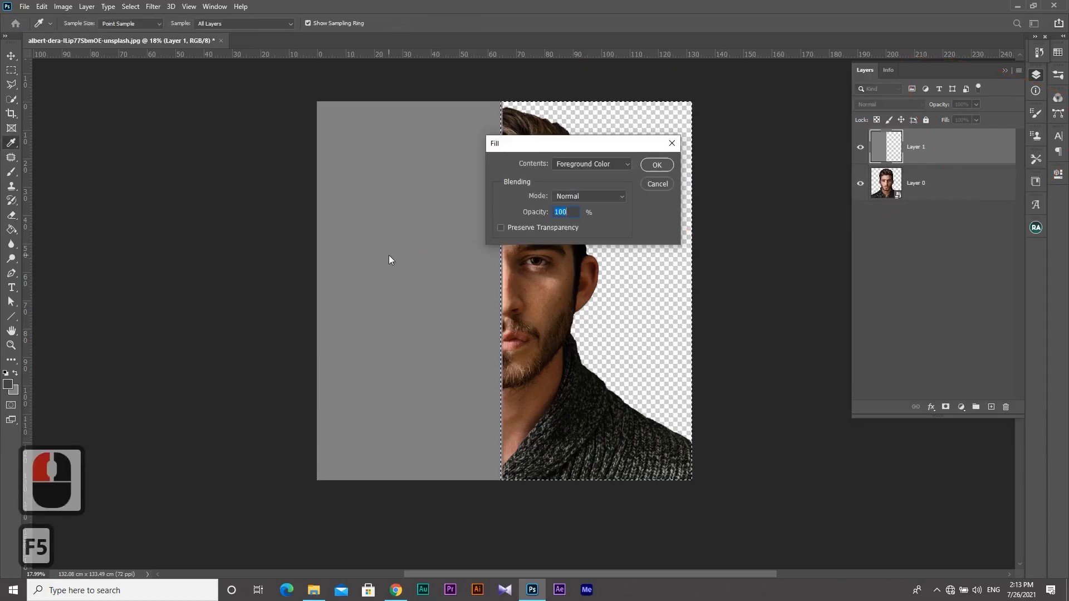
click(658, 165)
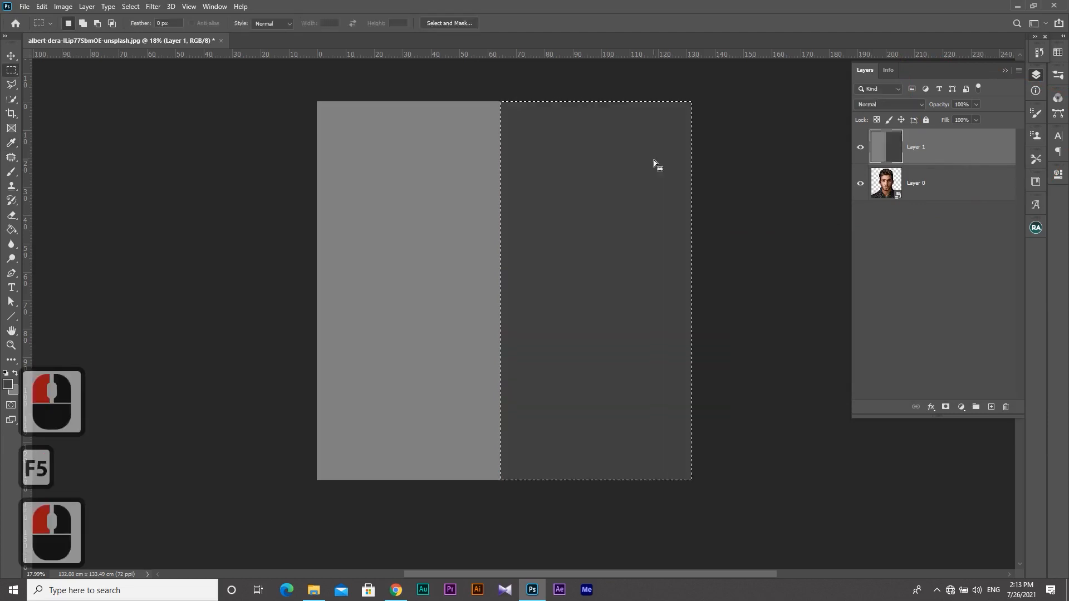
click(957, 156)
key(ctrl+d)
Step: Move the two-tone gray Layer 1 below the portrait layer
drag(941, 156, 943, 228)
click(942, 228)
click(938, 229)
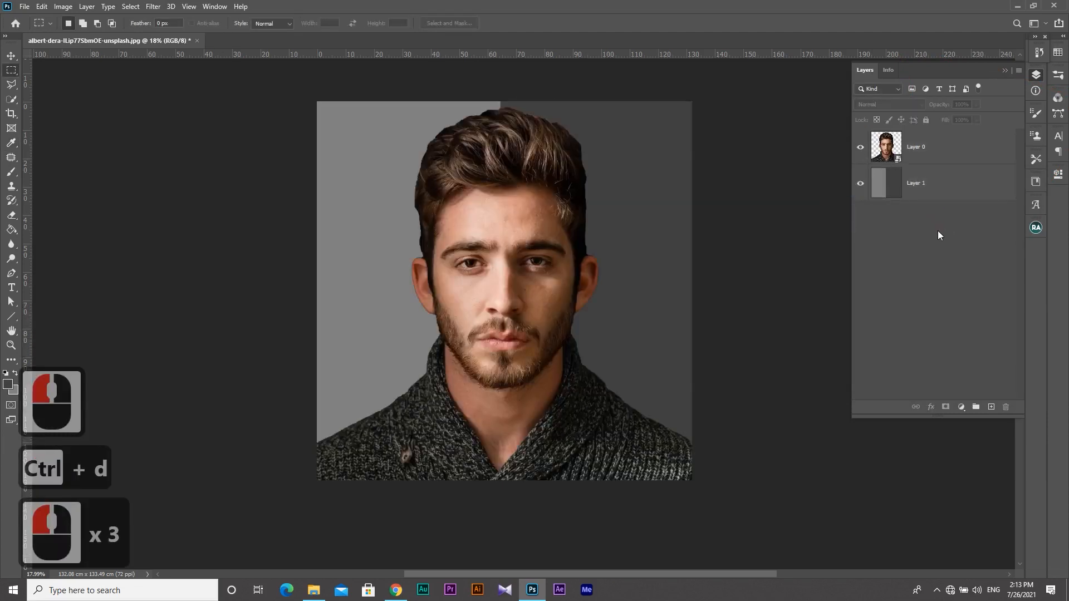
Step: Apply a Surface Blur to the portrait on Layer 0 with radius 10 pixels and threshold 10 levels
click(940, 152)
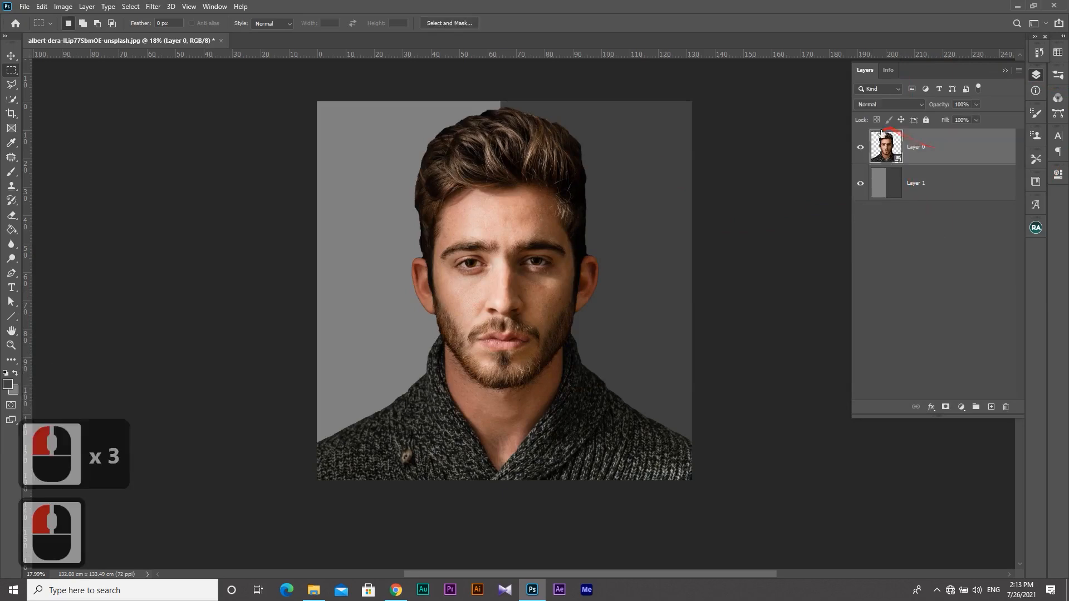
click(153, 6)
mouse_move(278, 135)
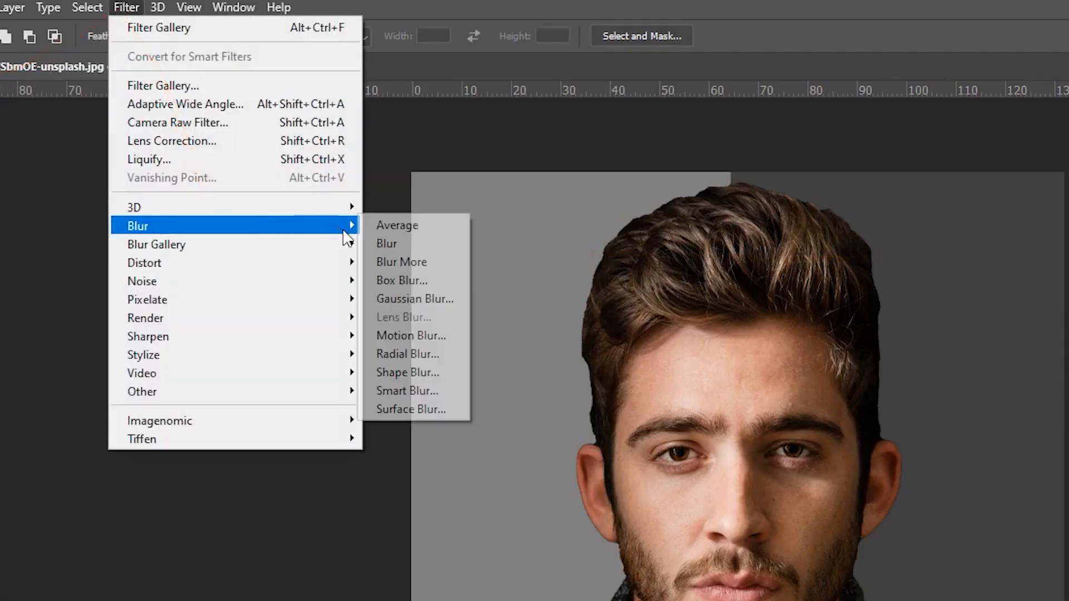
click(440, 410)
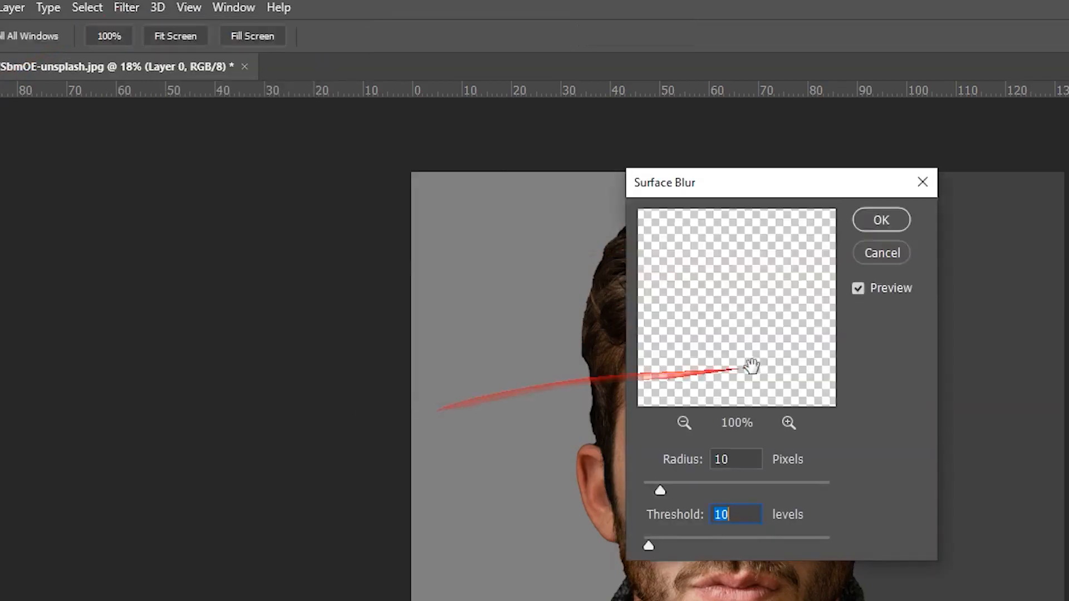
double_click(455, 373)
click(468, 438)
click(642, 88)
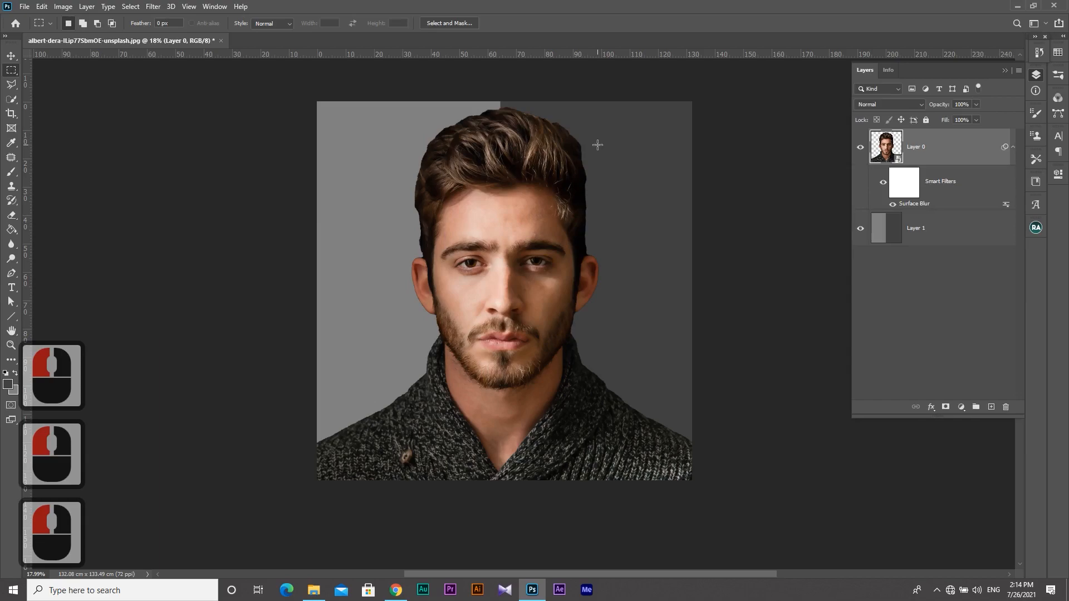
Step: Apply the artistic Cutout filter to the portrait with Number of Levels 5, Edge Simplicity 5 and Edge Fidelity 1
click(153, 7)
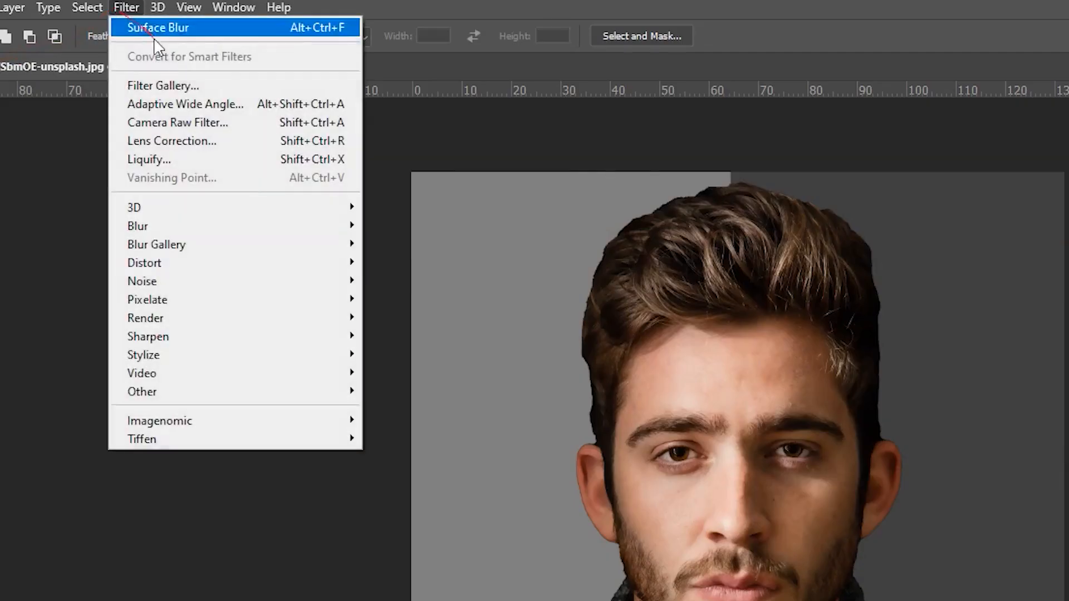
click(167, 87)
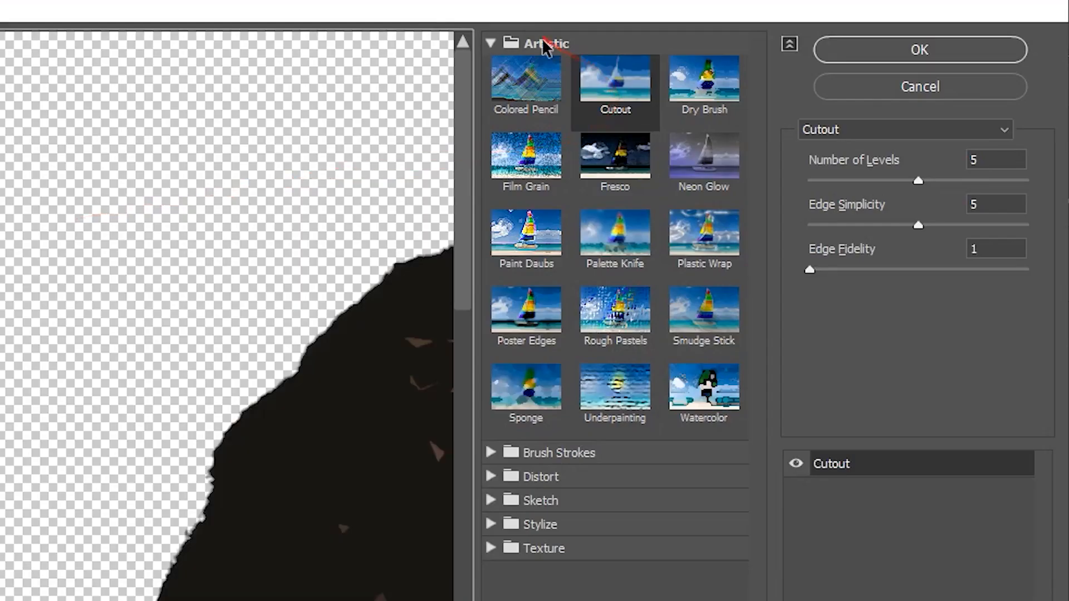
click(795, 29)
click(535, 43)
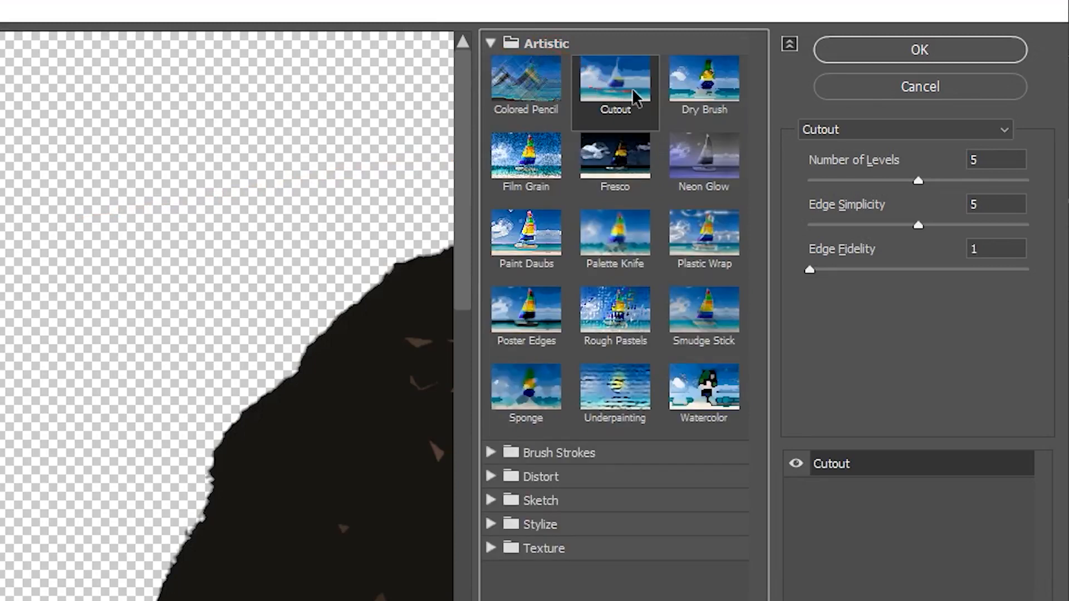
click(1003, 161)
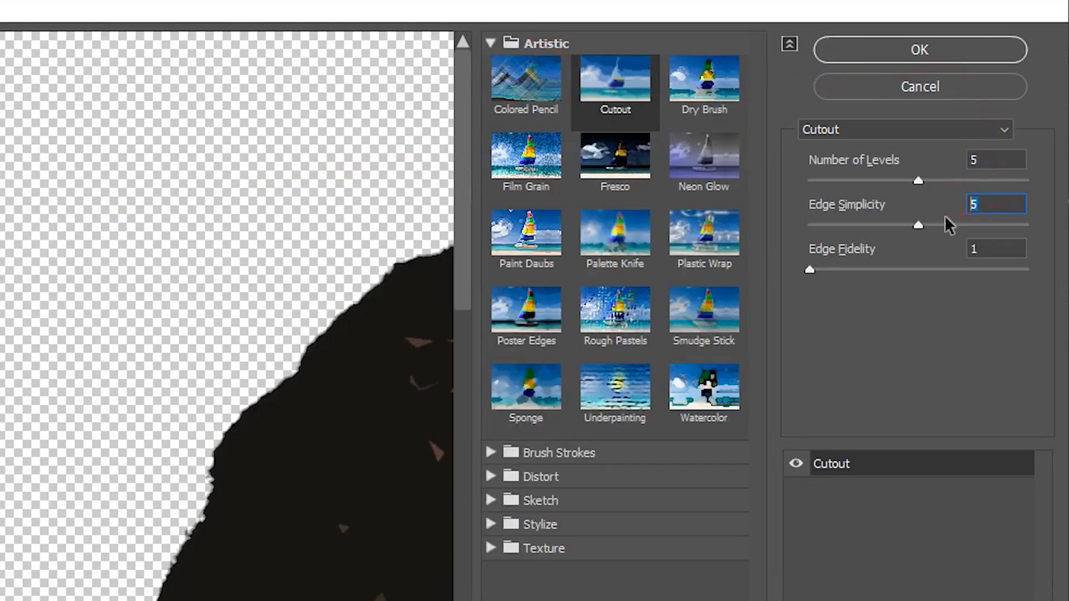
key(Tab)
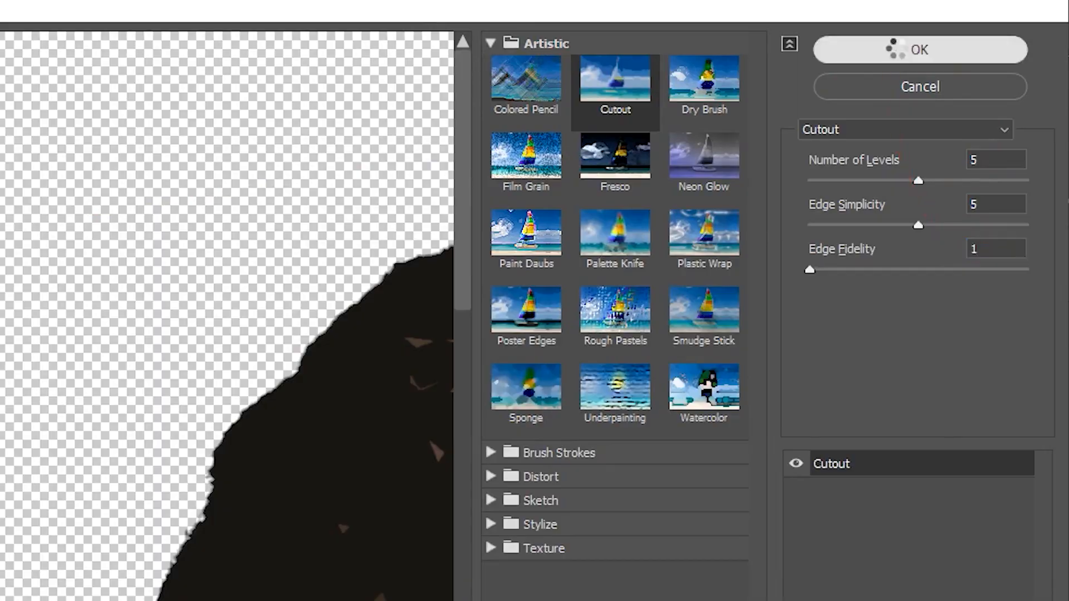
click(916, 49)
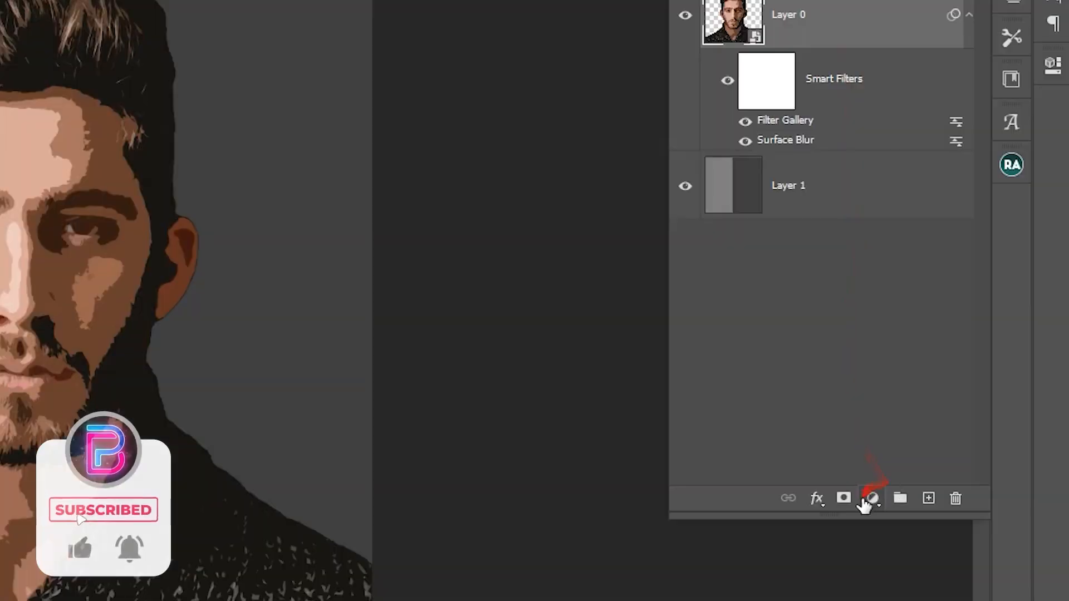
Step: Add a Channel Mixer adjustment layer above the portrait and set it to Monochrome
click(961, 408)
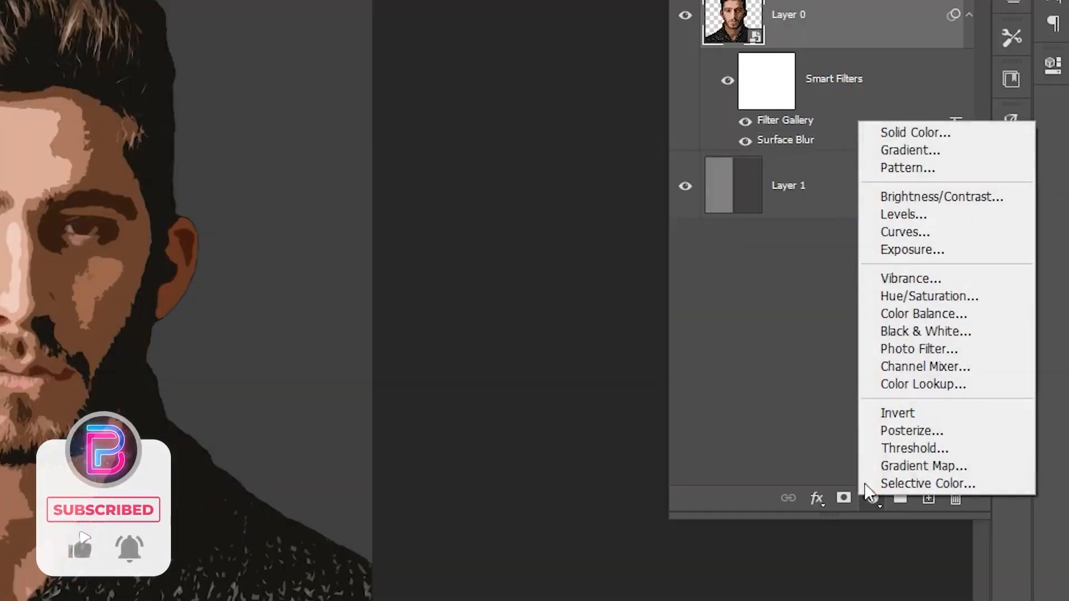
click(899, 370)
click(817, 177)
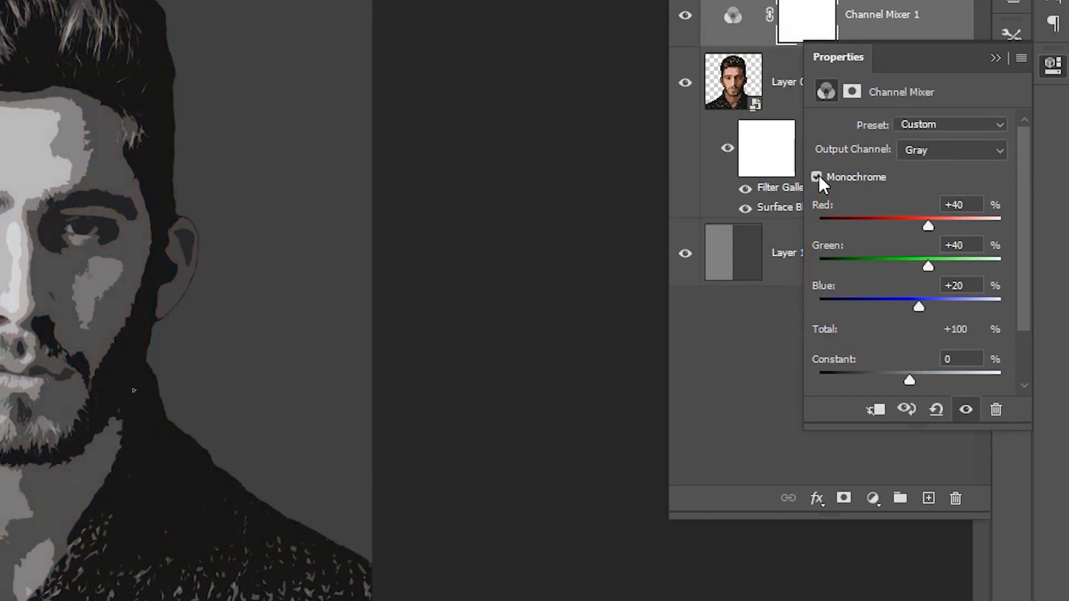
click(995, 58)
Step: Add a Posterize adjustment layer above the Channel Mixer with Levels set to 5
click(872, 497)
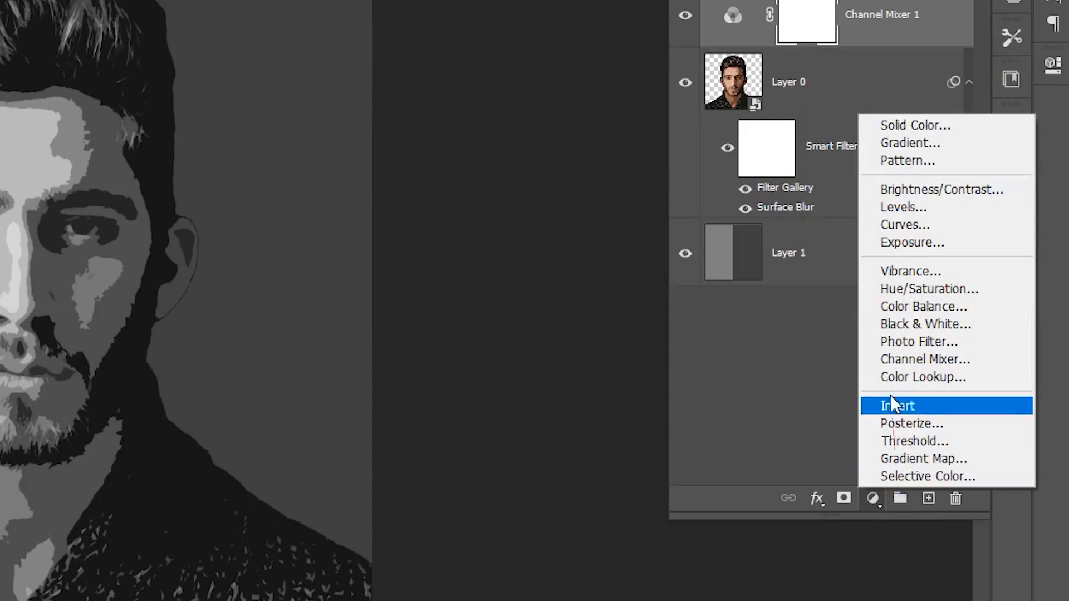
click(917, 423)
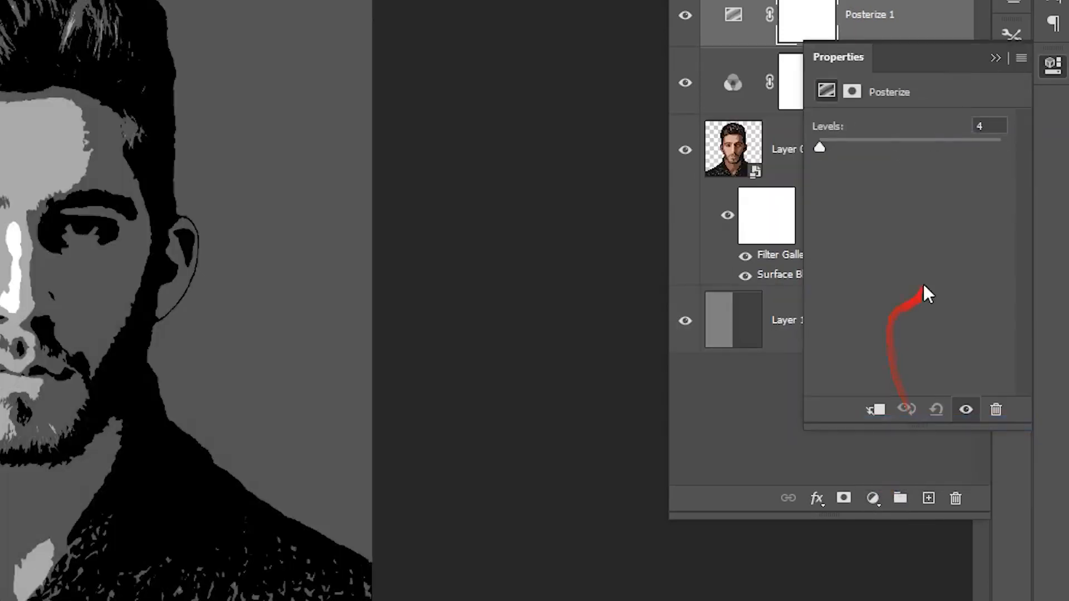
text(5)
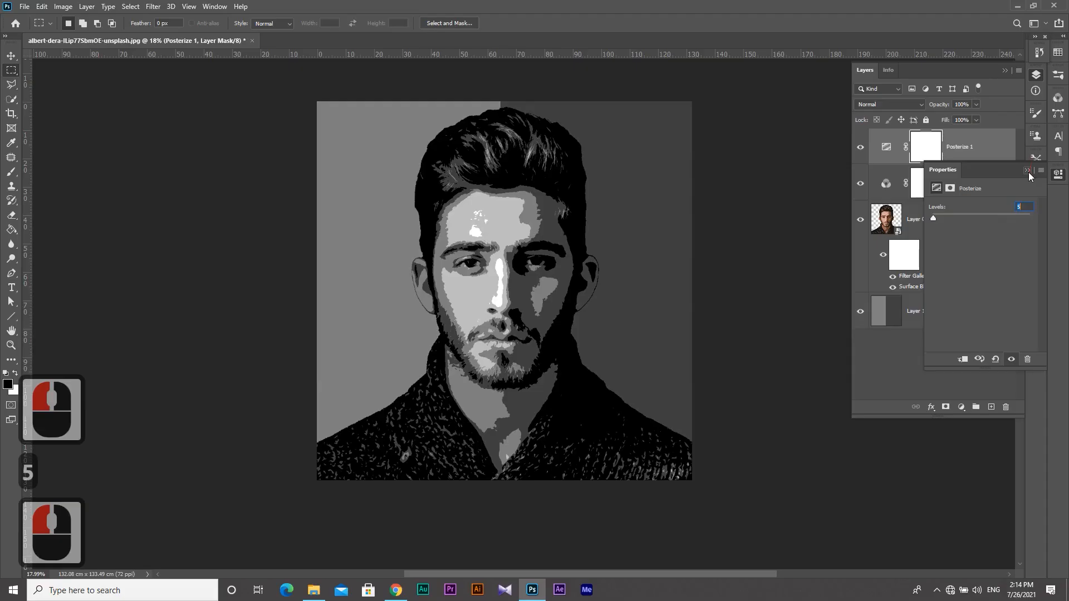
click(1007, 36)
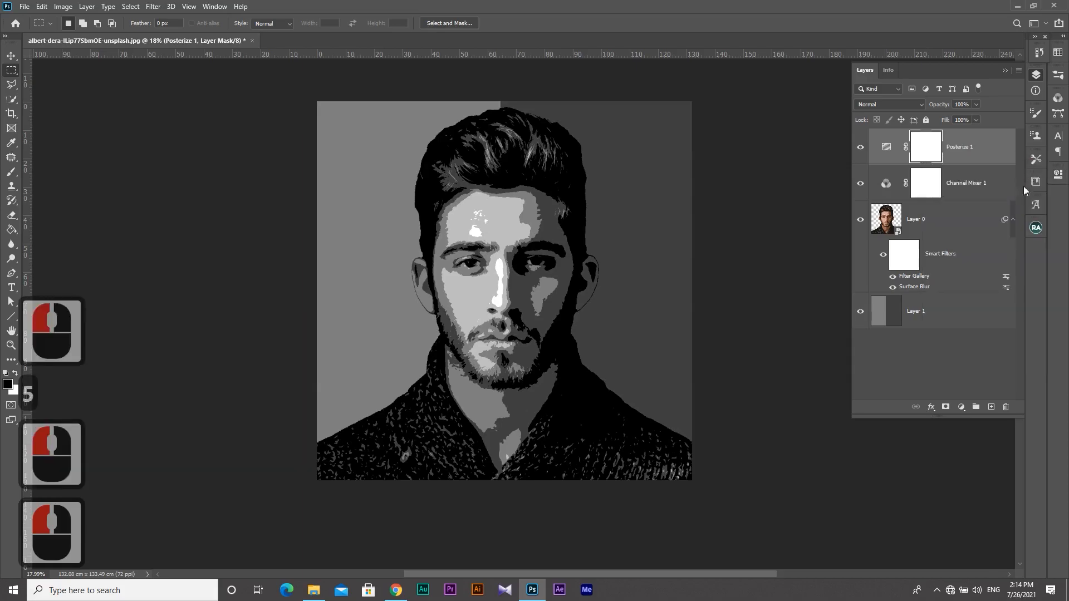
Step: Add a Gradient Map adjustment layer above the Posterize layer
click(873, 497)
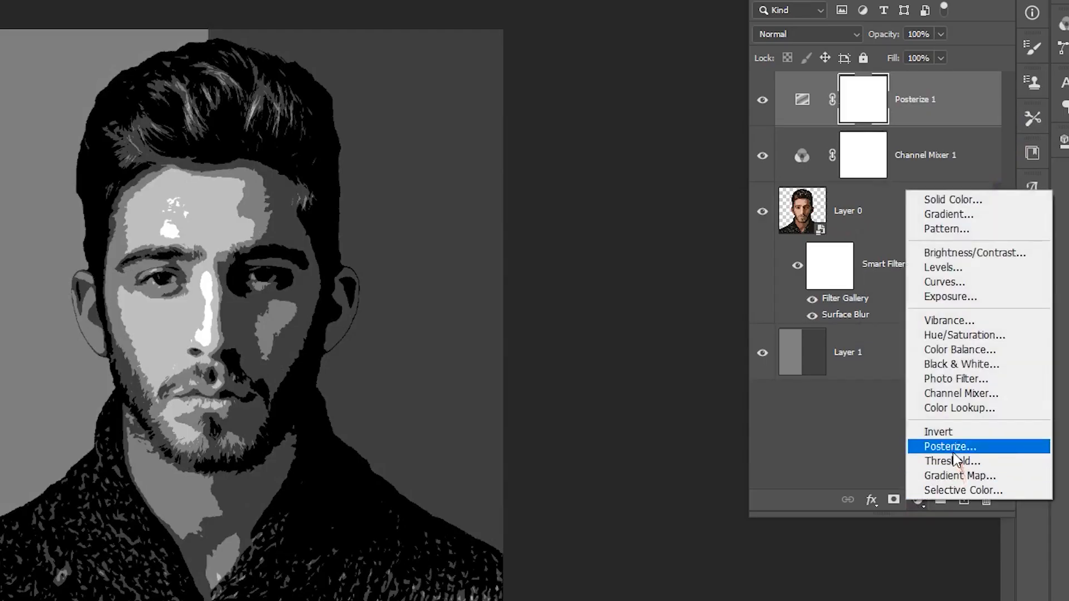
click(959, 476)
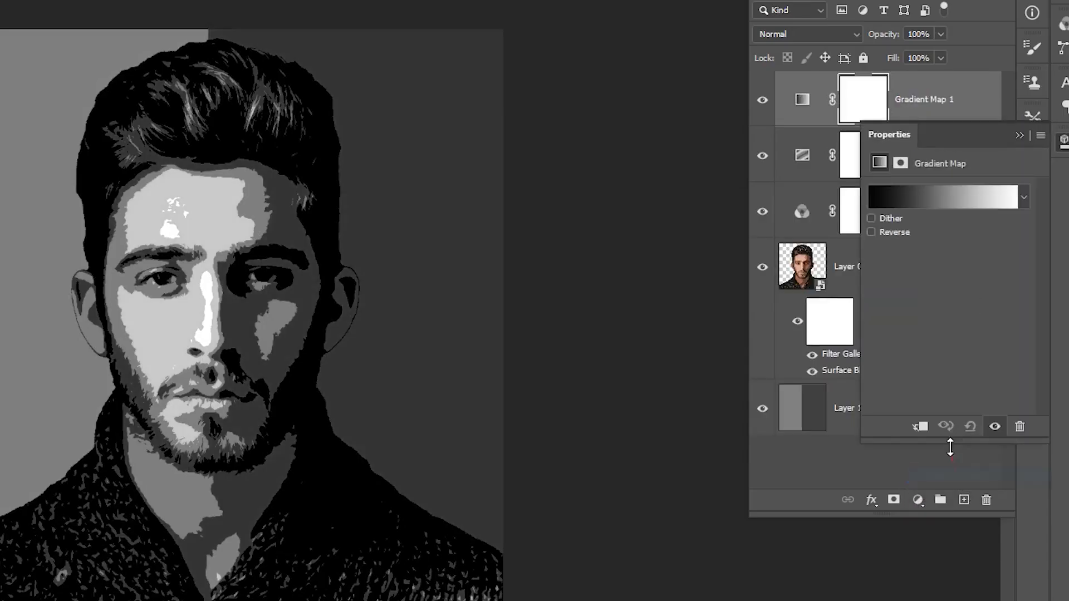
Step: Edit the gradient of the Gradient Map and set its starting color stop at 0% to 00324d
click(934, 200)
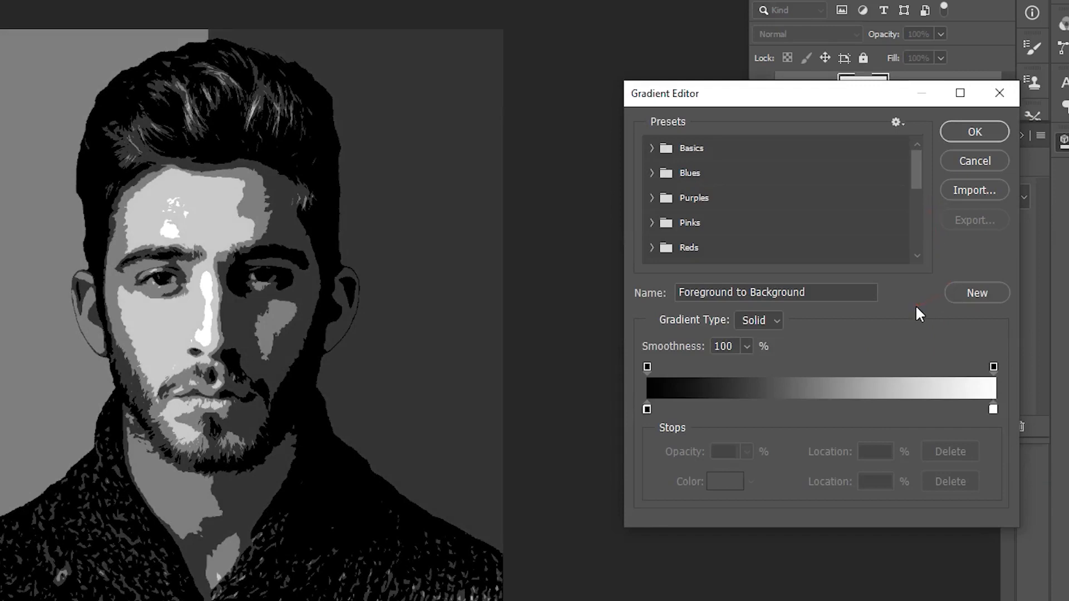
click(647, 409)
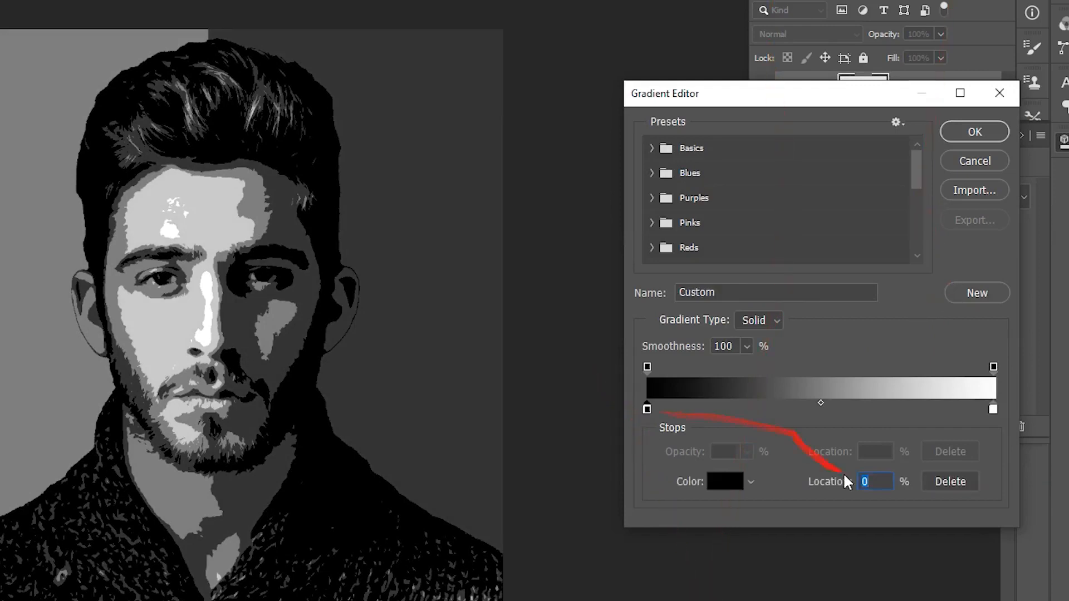
click(726, 482)
text(00)
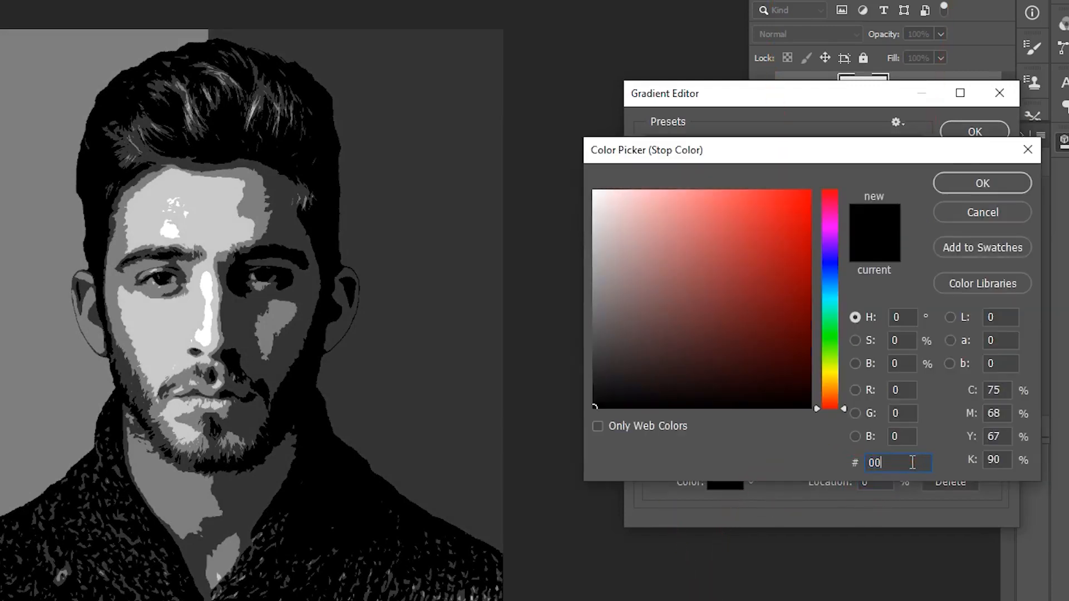
text(324d)
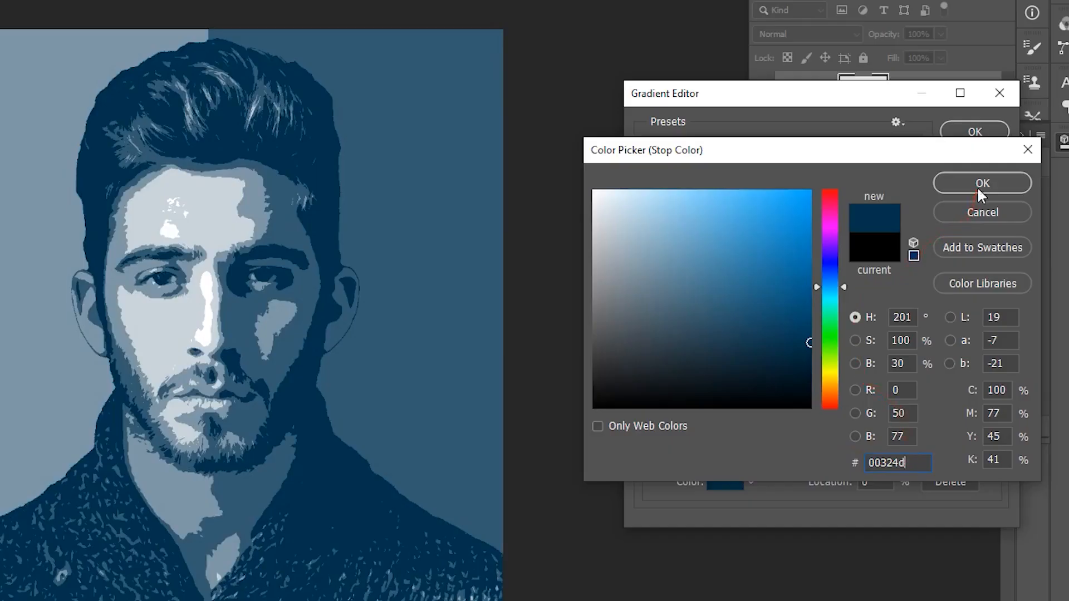
click(978, 185)
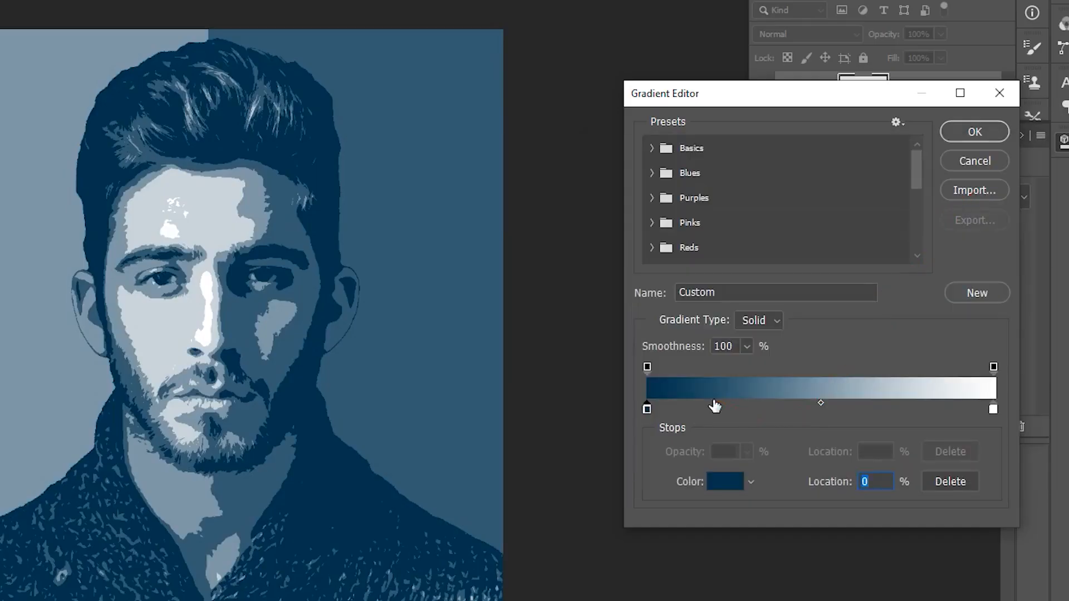
Step: Add a color stop at location 25% of the gradient and color it e01825
click(712, 409)
text(25)
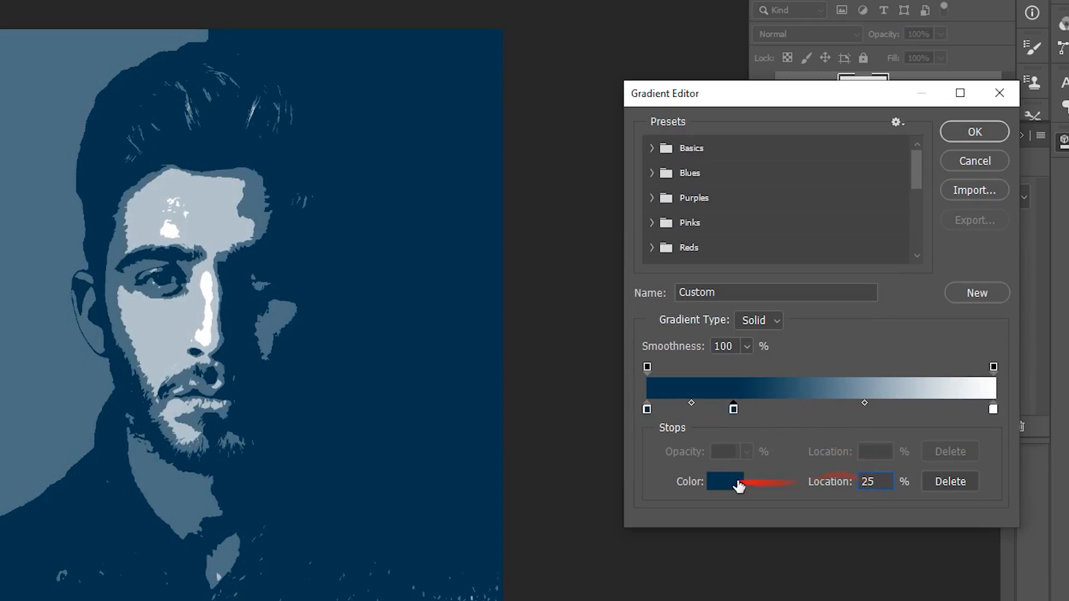
click(727, 483)
text(e01)
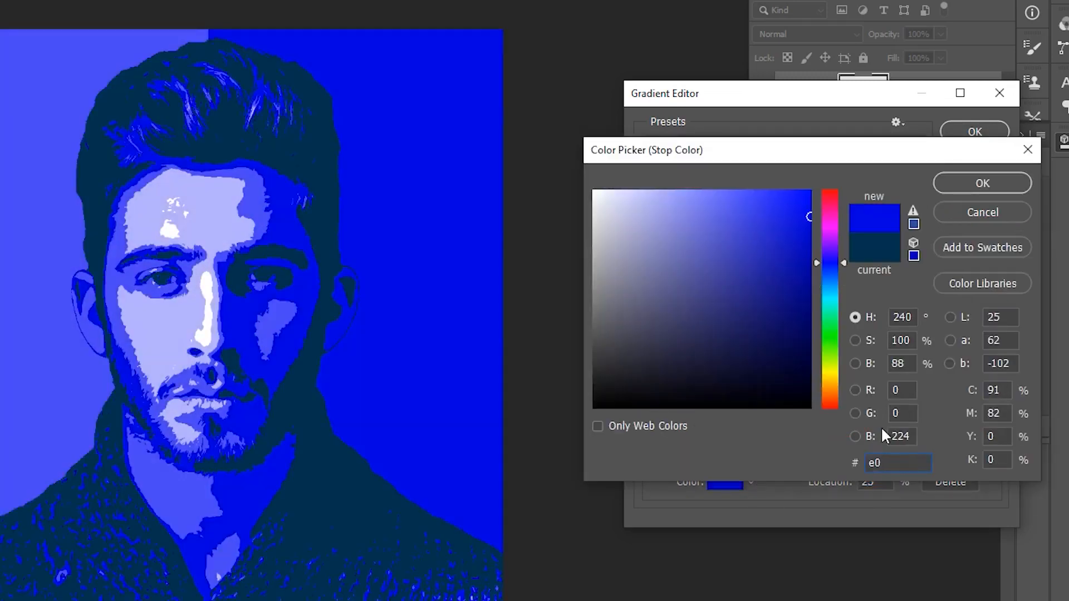
text(825)
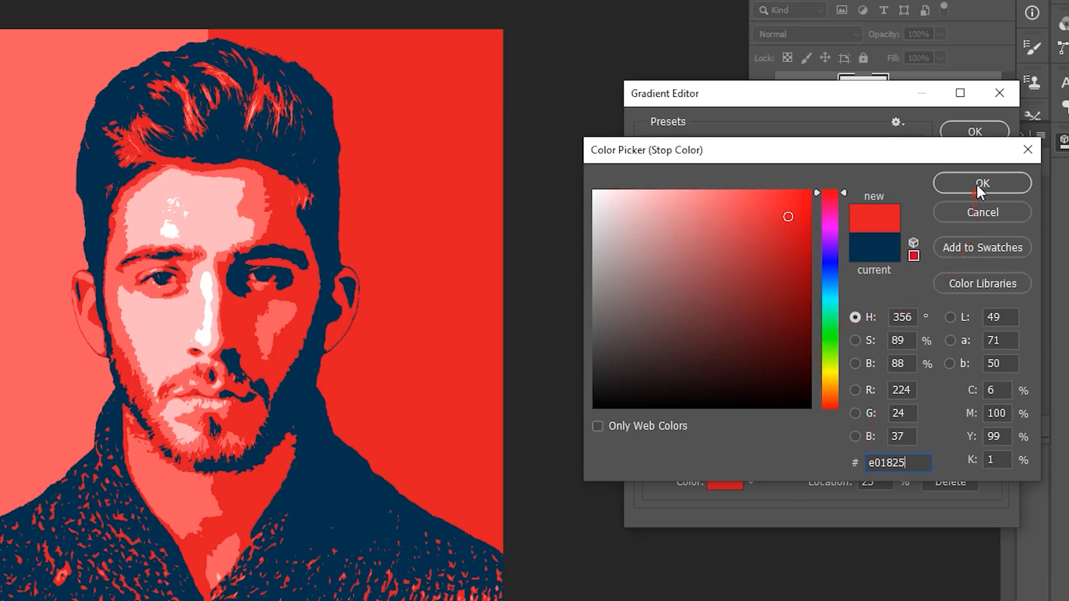
click(978, 186)
Step: Add a color stop at location 50% of the gradient and color it 7498a4
click(821, 409)
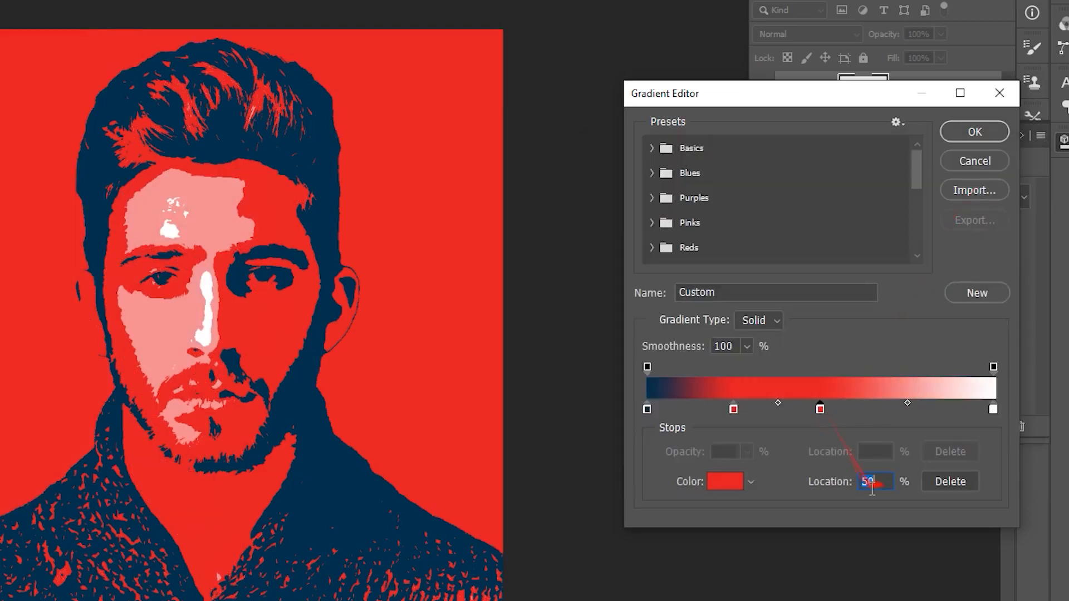
click(729, 486)
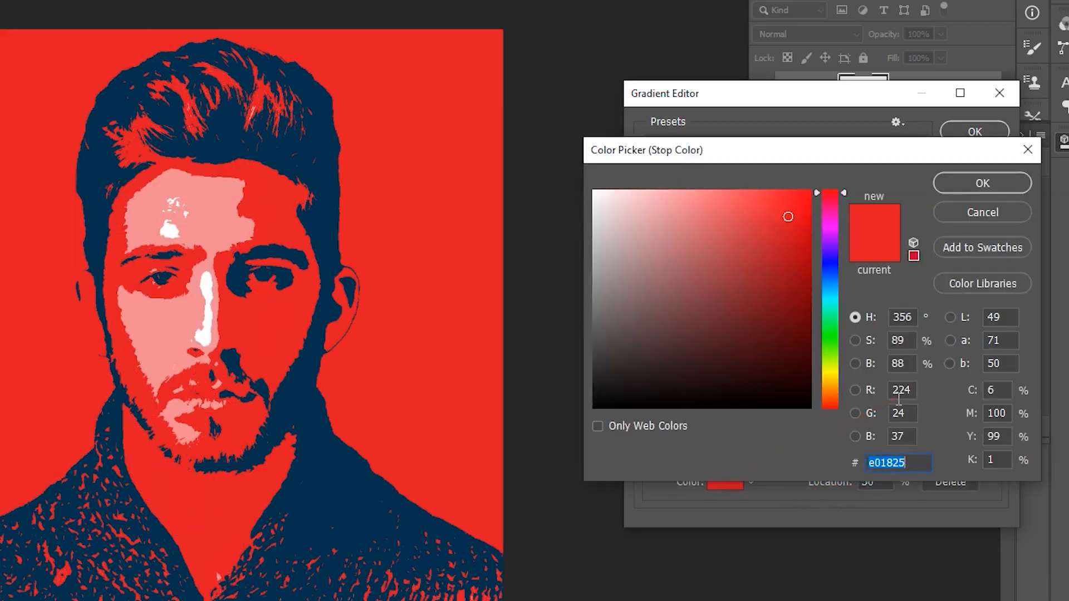
text(7498a4)
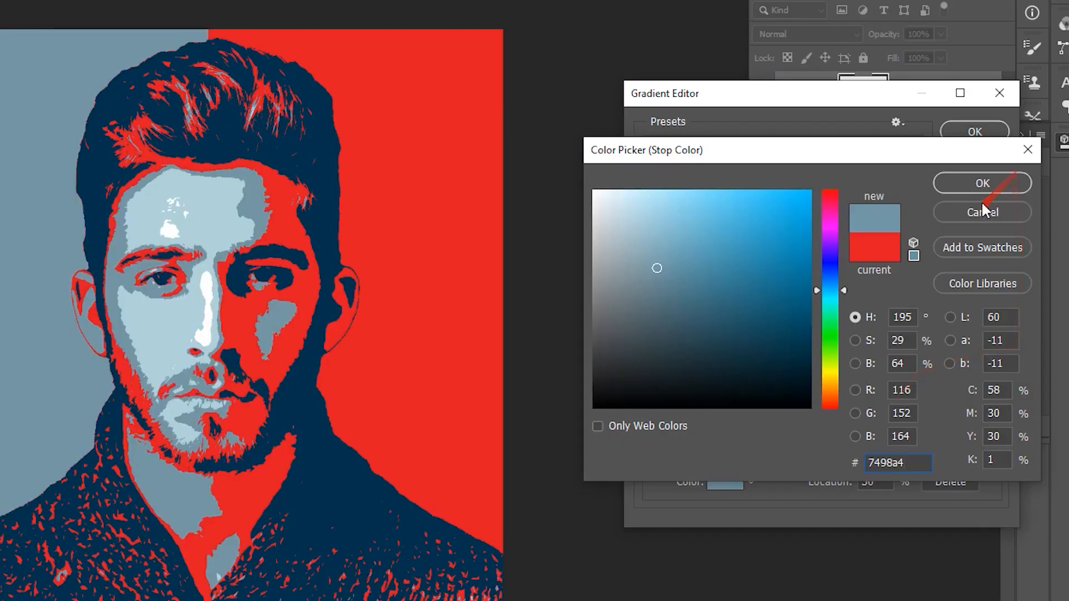
click(983, 183)
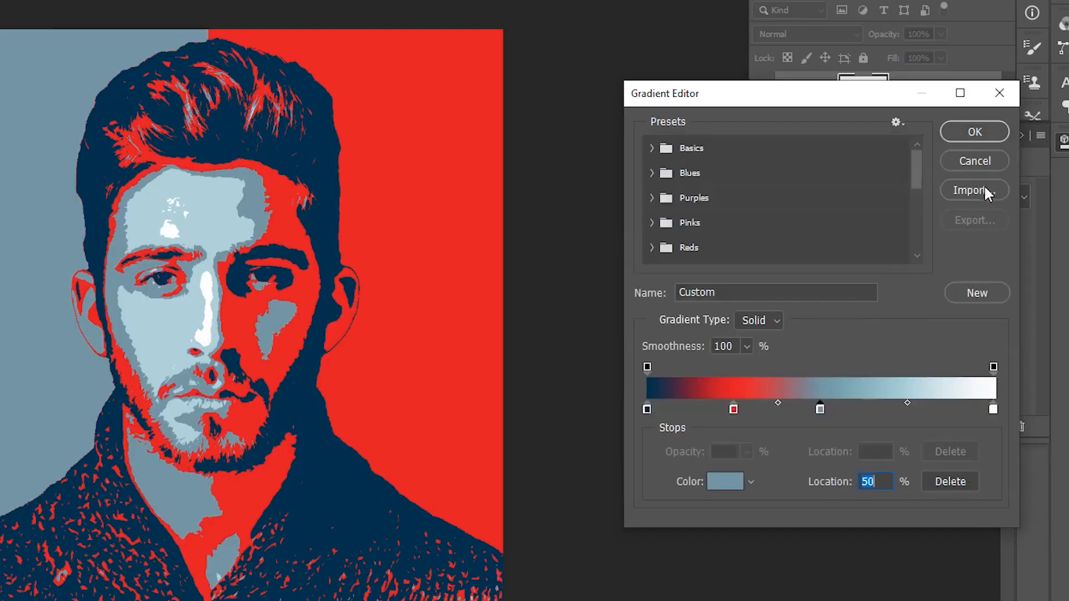
Step: Add a color stop at location 75% of the gradient and color it fde5a9
click(916, 409)
text(75)
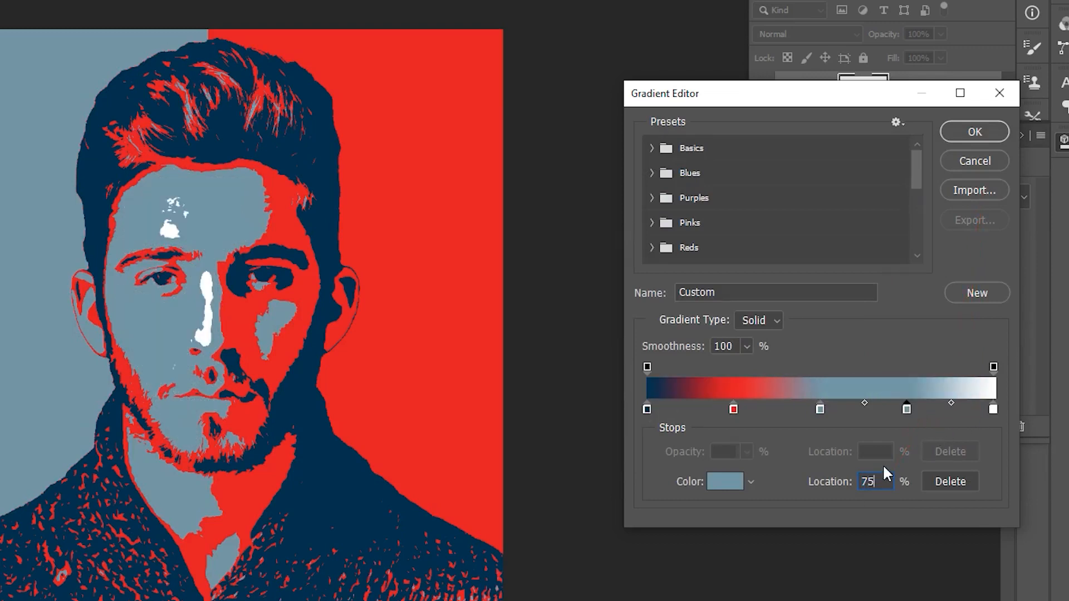
click(727, 486)
text(0fde5a)
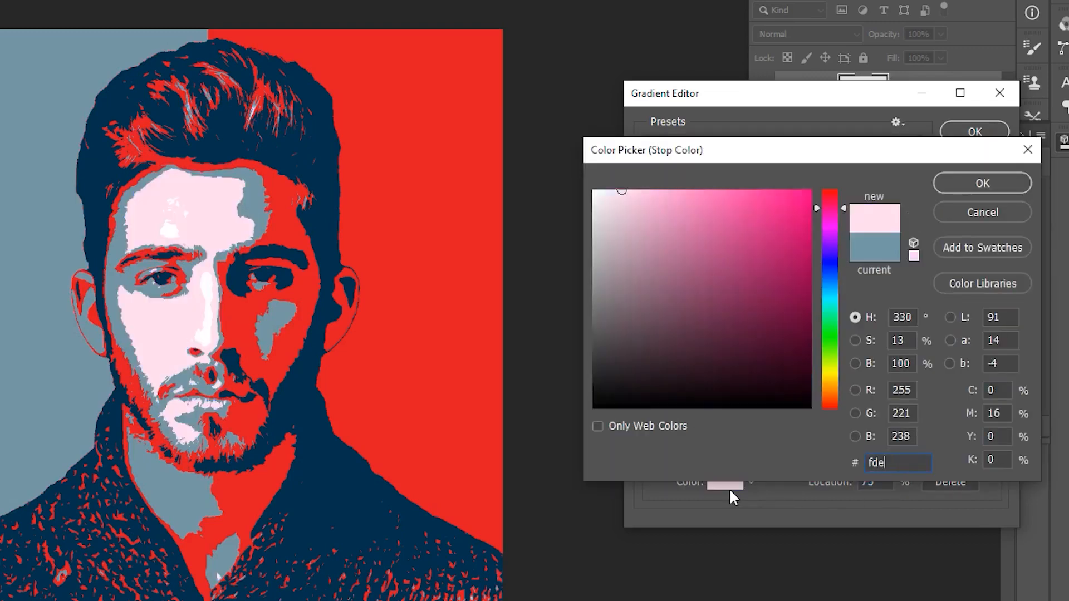
text(9)
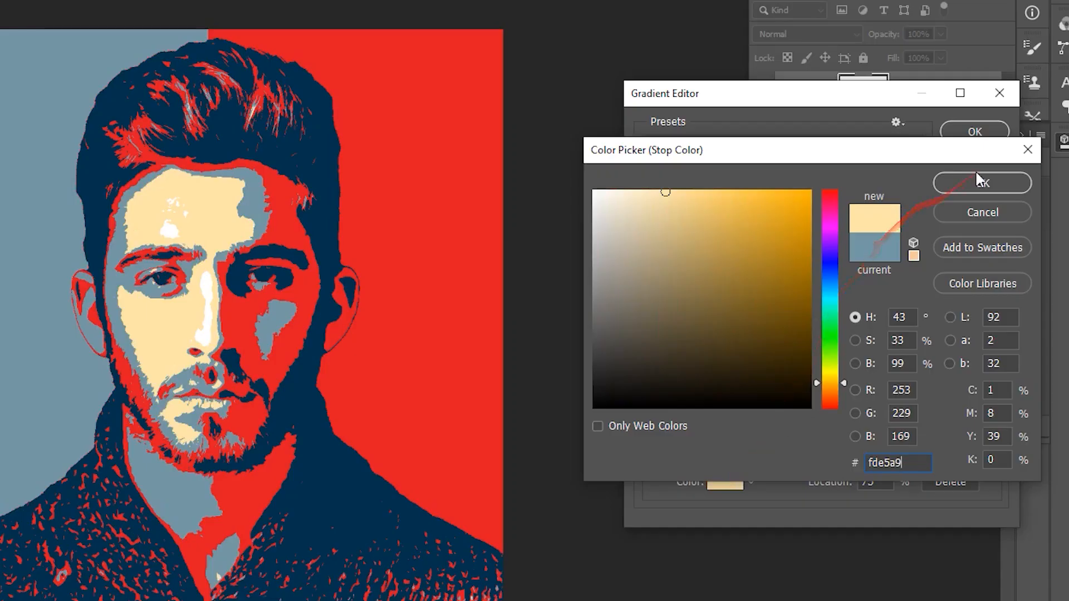
click(973, 177)
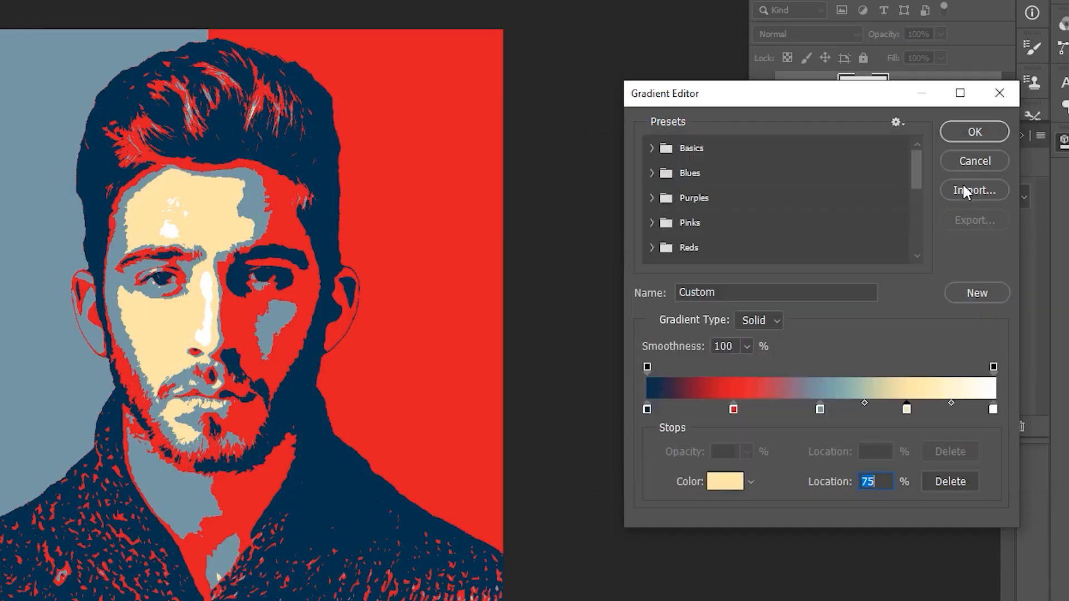
Step: Set the gradient's end color stop at 100% to fde5a9 and accept the edited gradient
click(994, 411)
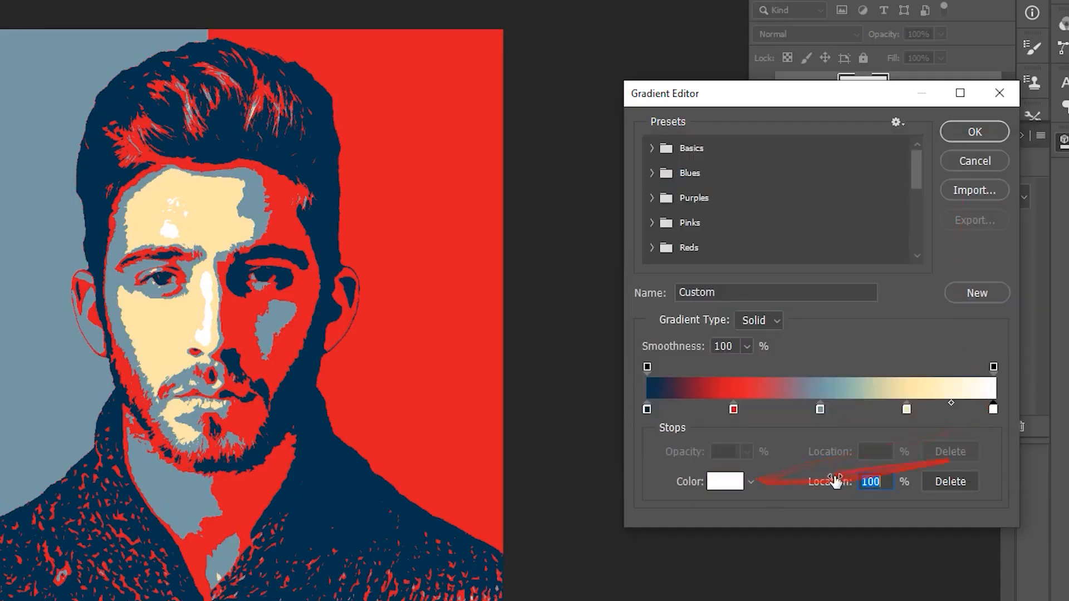
click(735, 489)
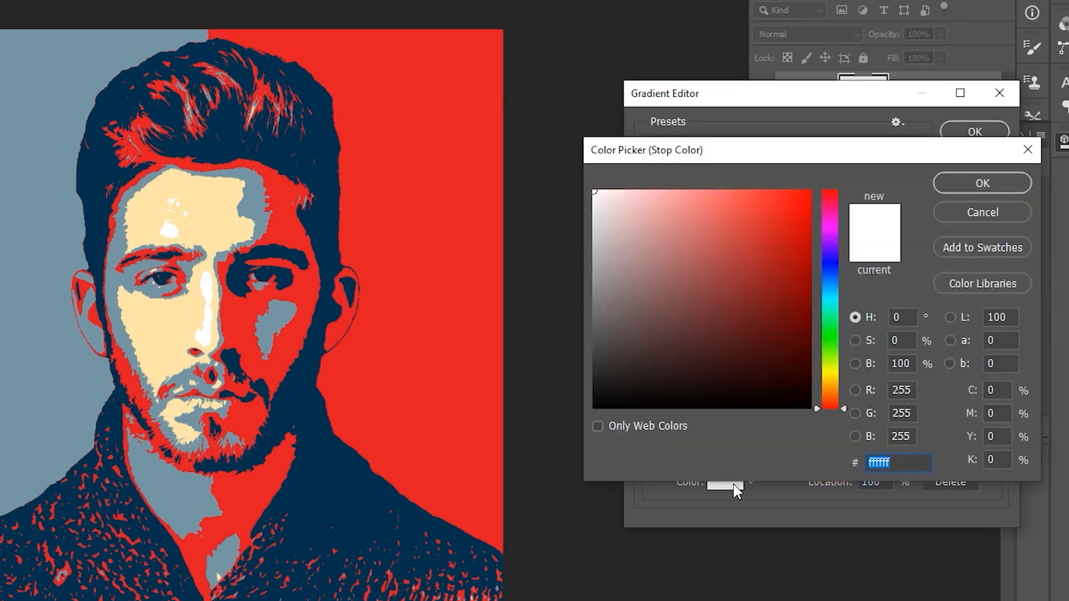
text(fde5a9)
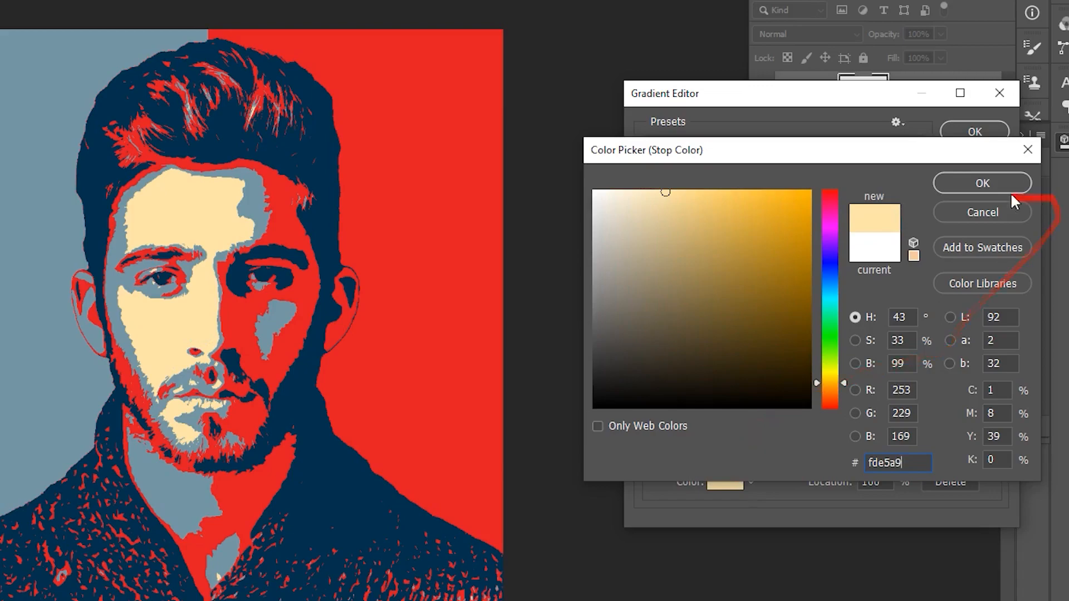
click(982, 183)
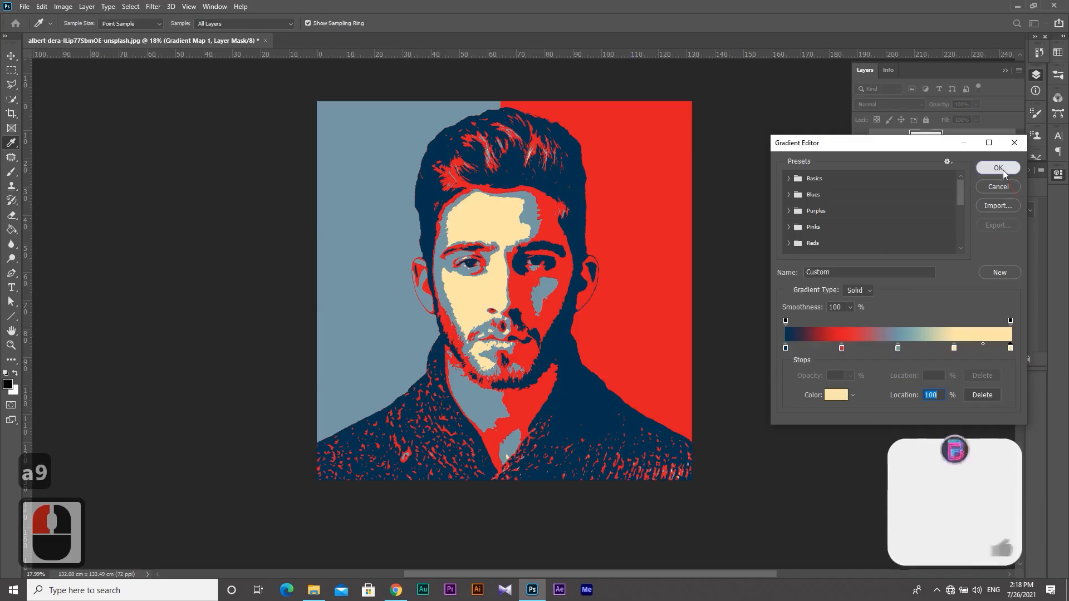
click(983, 135)
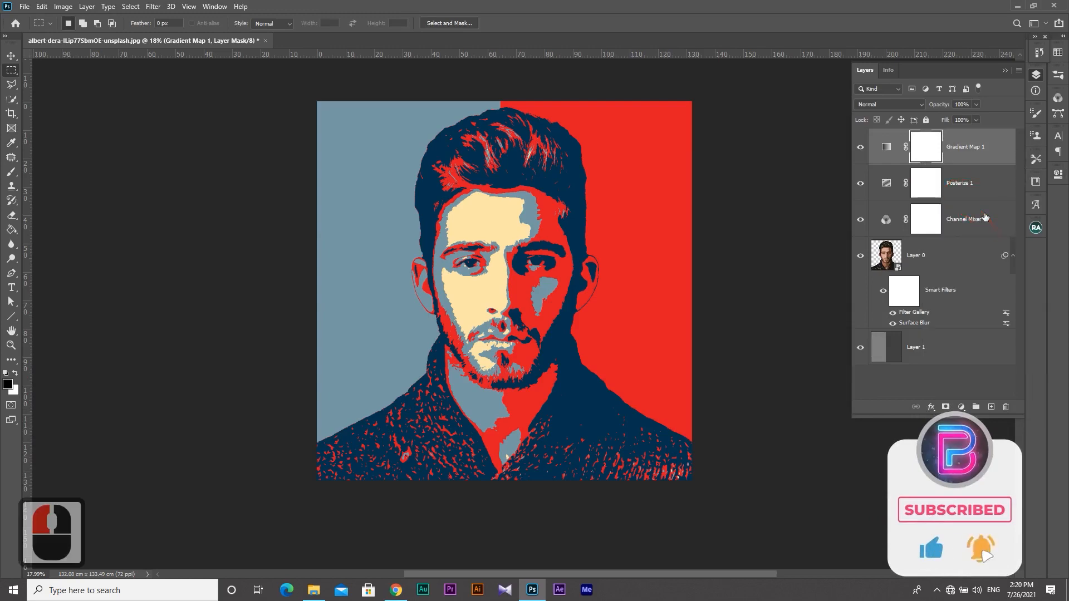
Step: Group the Gradient Map, Posterize and Channel Mixer adjustment layers, keeping the default name and Pass Through mode
shift+click(973, 210)
right_click(973, 212)
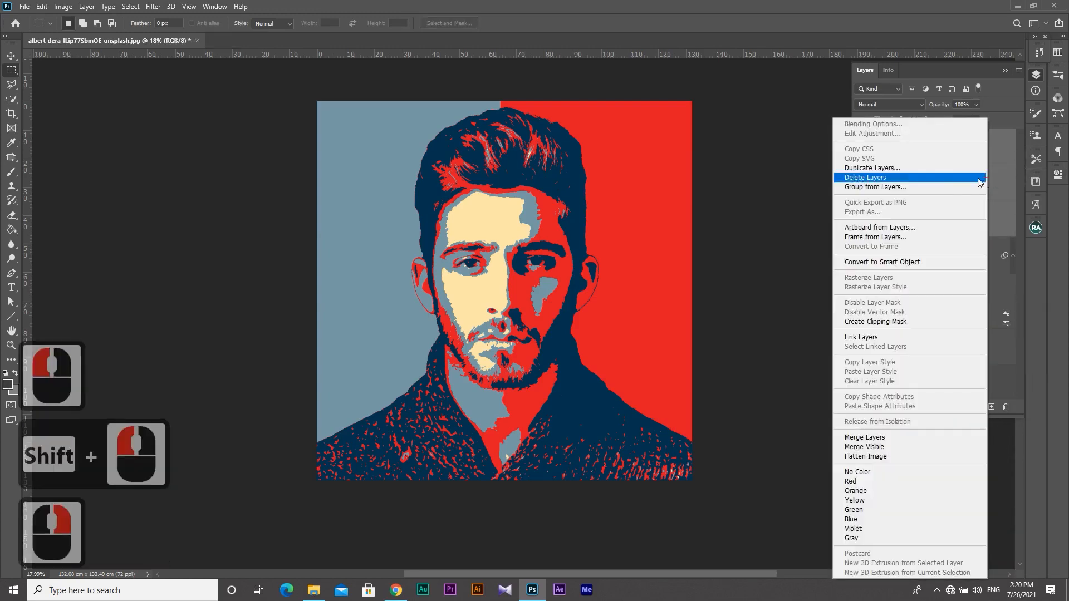
click(874, 187)
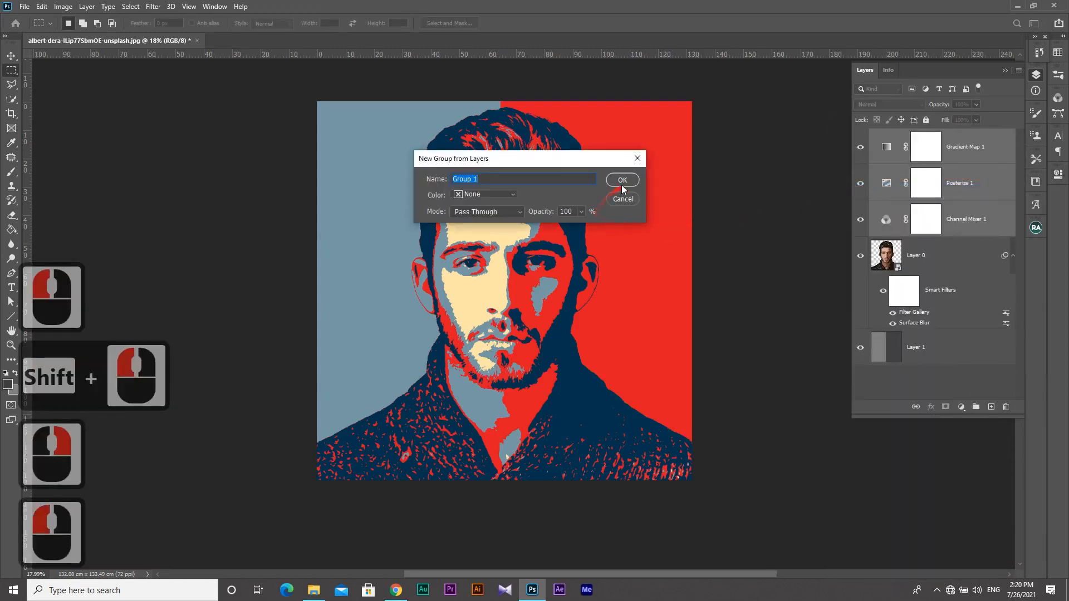
click(622, 181)
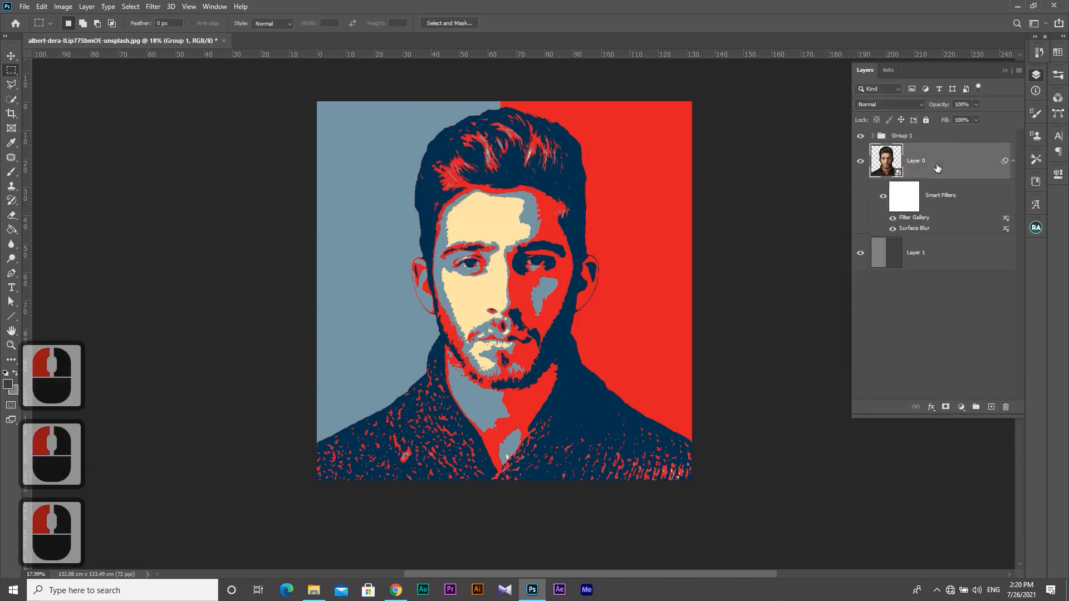
Step: Select the gray-blue tones of the face, neck and ear on Layer 0 using the Magic Wand with Tolerance 10 and Contiguous off
click(11, 99)
click(55, 122)
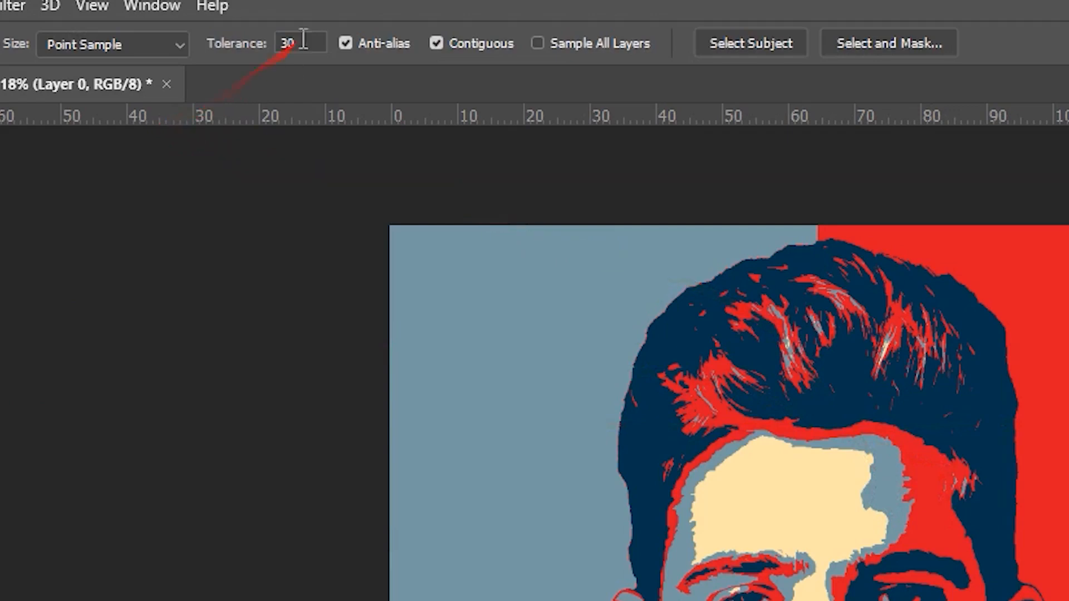
text(10)
click(436, 44)
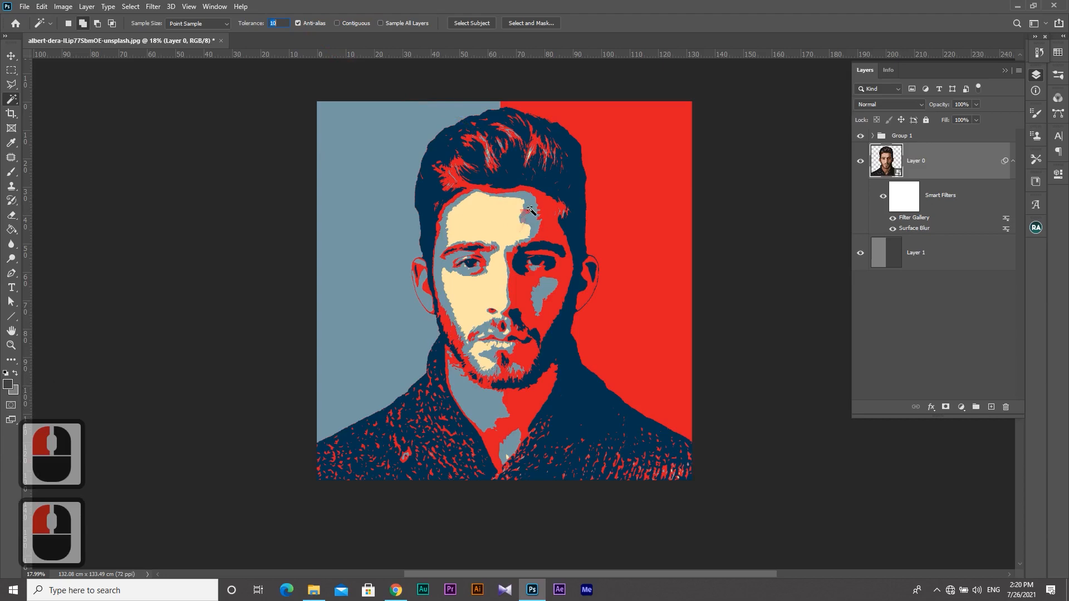
click(478, 334)
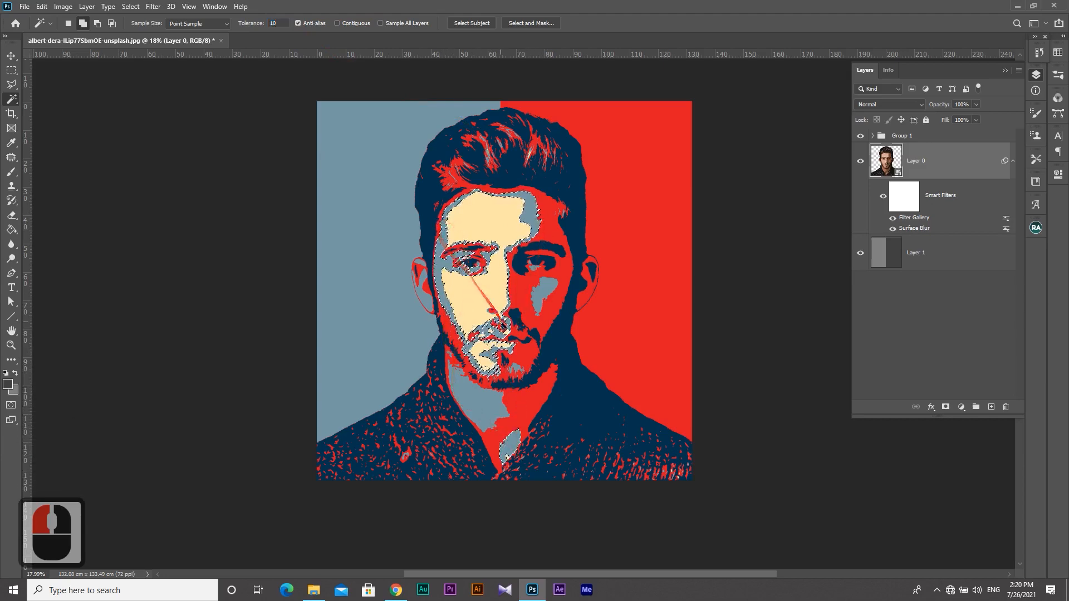
shift+click(483, 410)
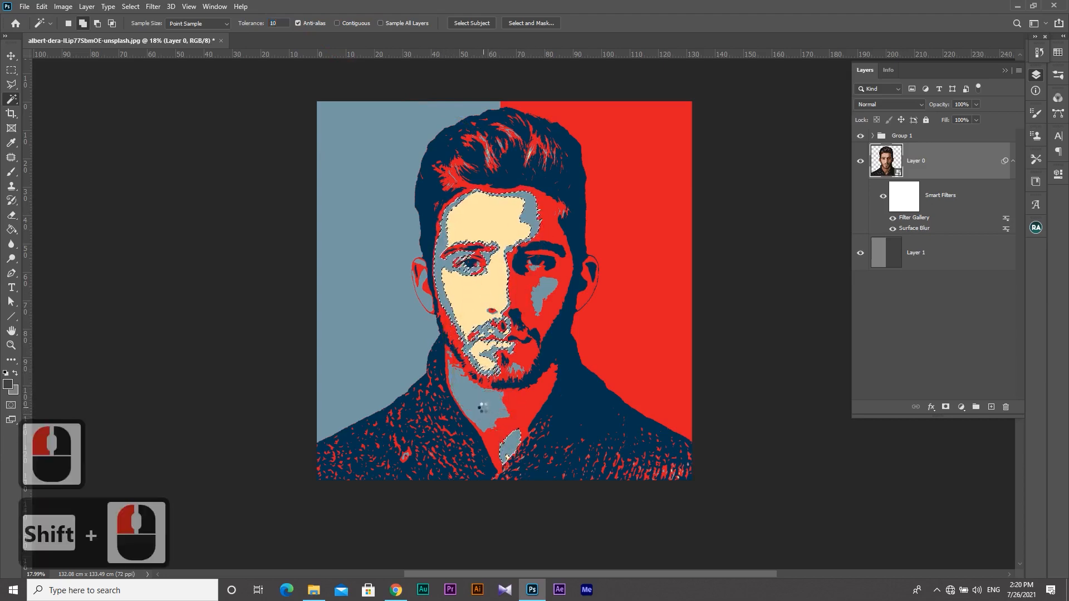
shift+click(427, 304)
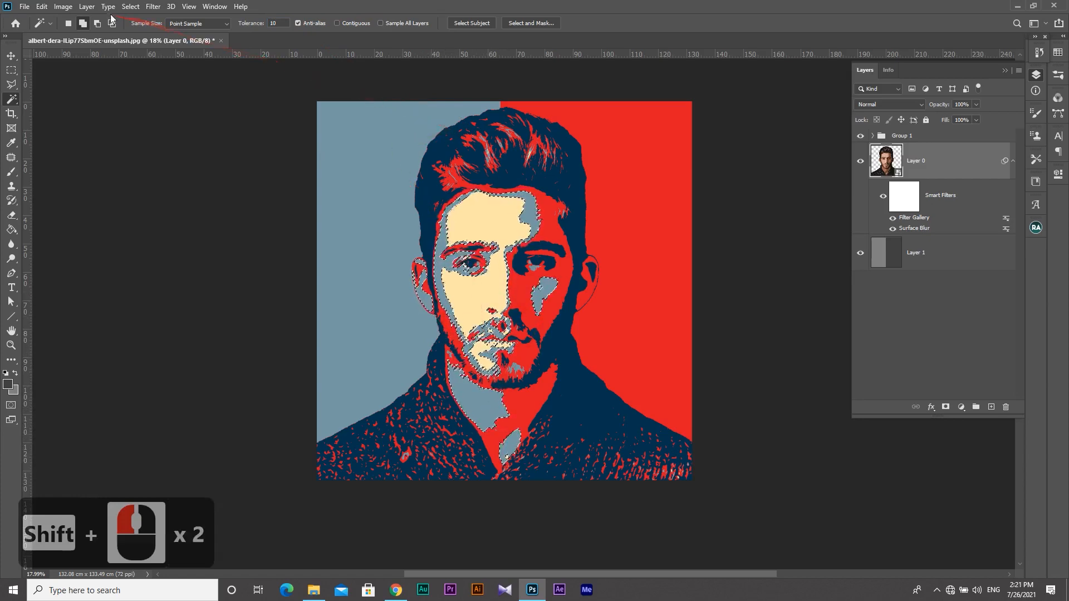
Step: Save the selection as a new channel named "w"
click(130, 7)
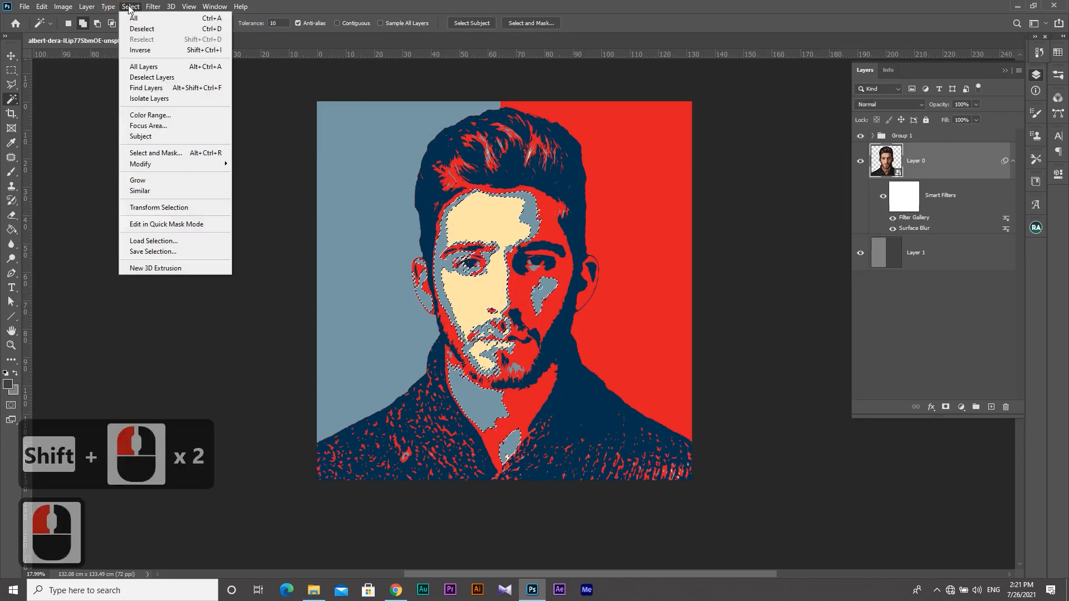
click(147, 252)
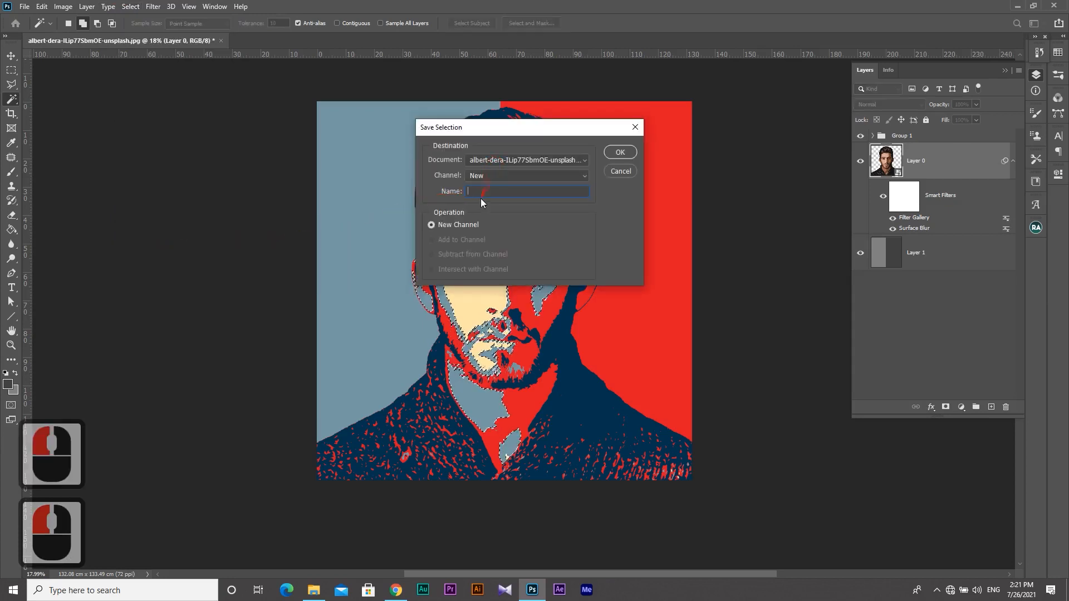
text(w)
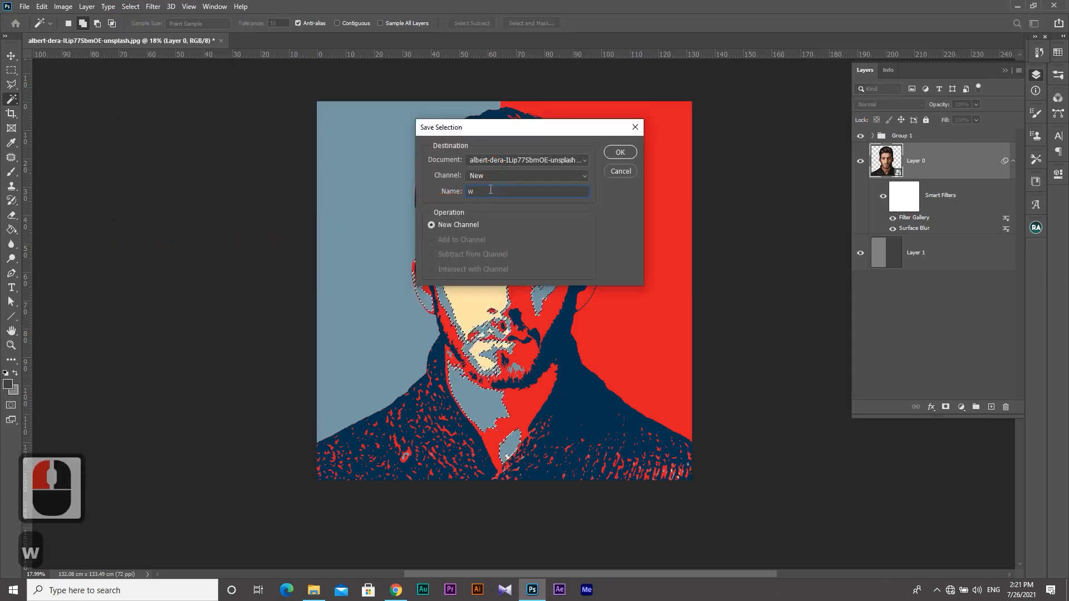
click(620, 153)
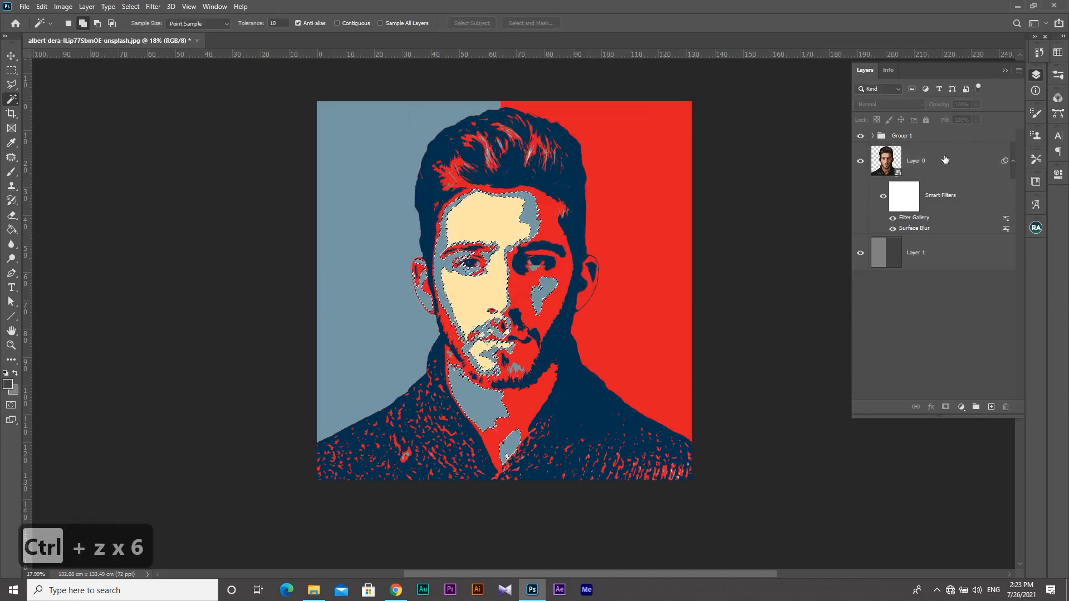
Step: Deselect everything and add a new empty layer between Group 1 and Layer 0
click(899, 319)
key(ctrl+d)
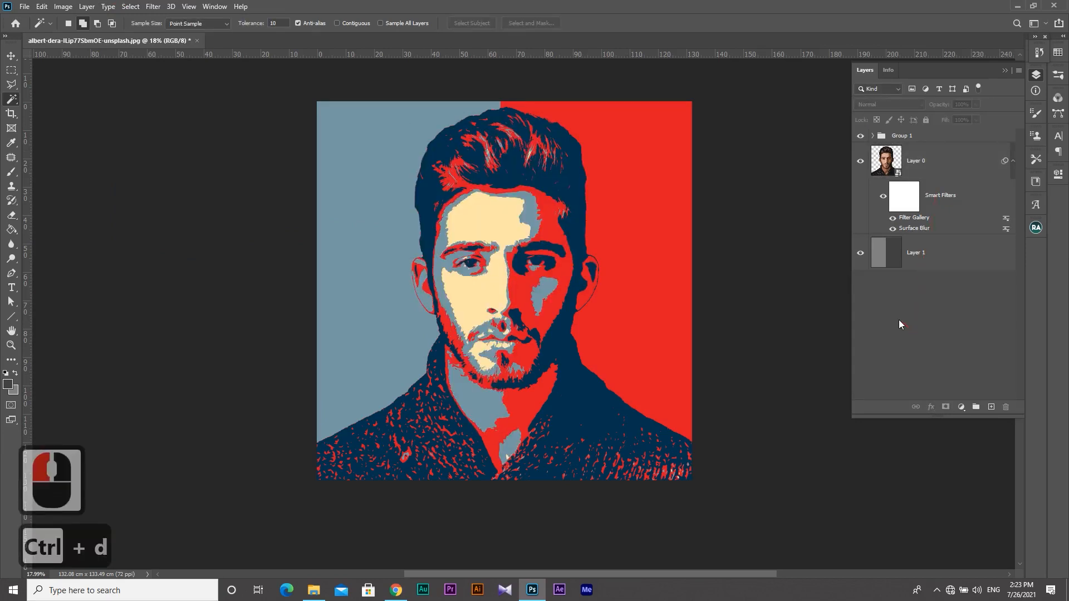
click(992, 407)
drag(939, 149, 933, 179)
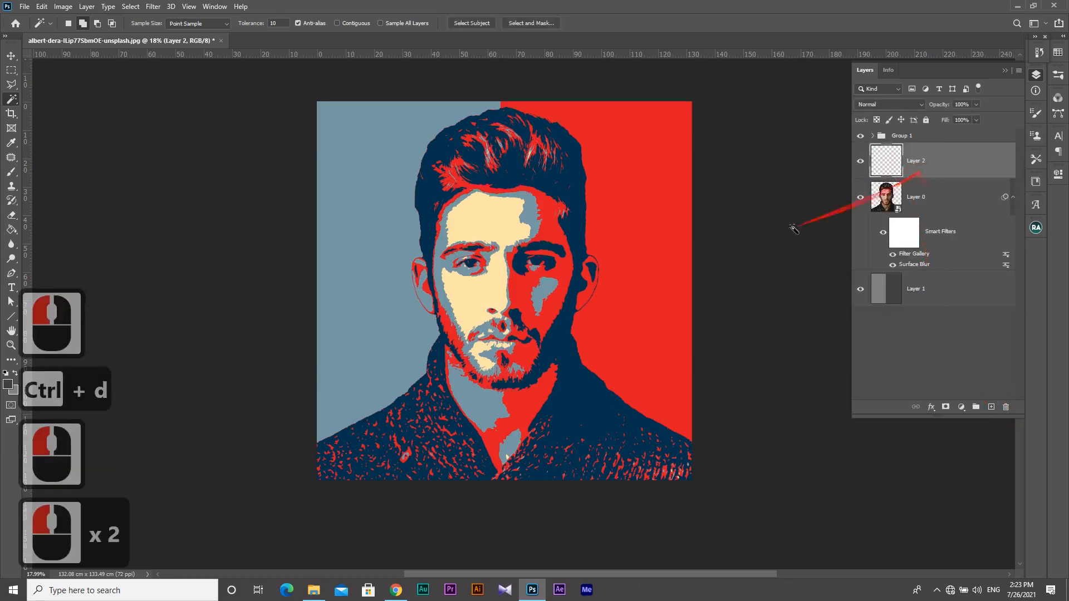
Step: Fill Layer 2 with the dark gray foreground color #404040 in Normal mode at 100% opacity, and hide Group 1
click(7, 385)
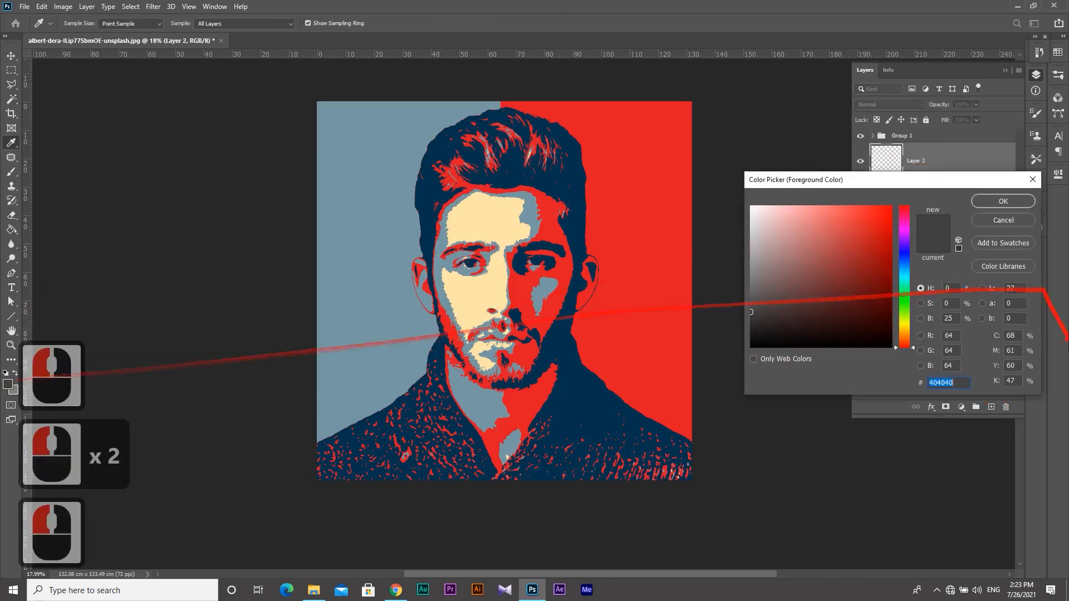
click(1003, 200)
key(w)
key(F5)
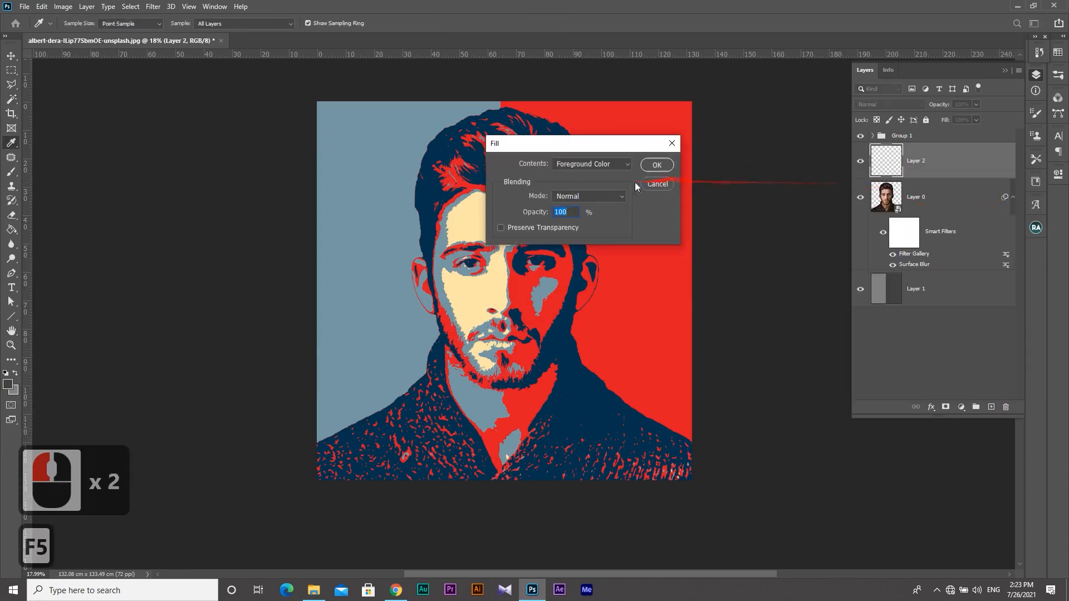
click(659, 164)
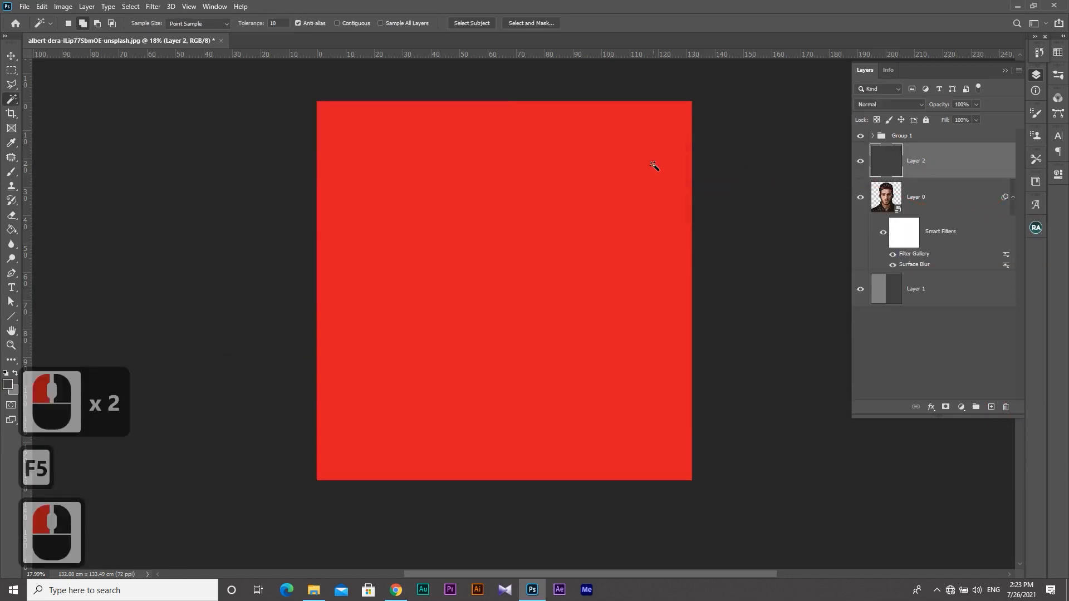
click(861, 137)
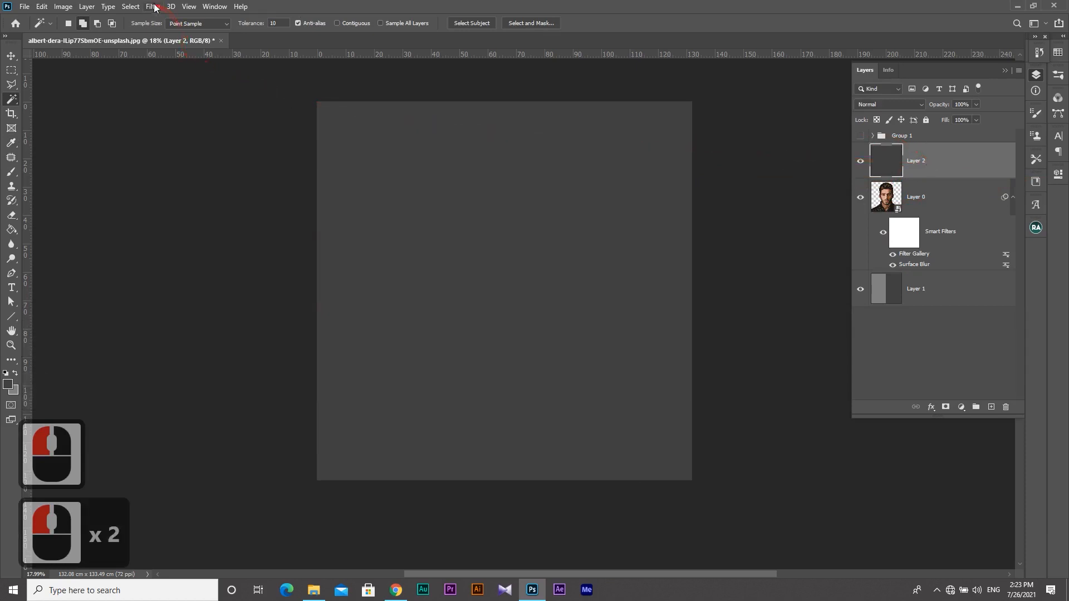
Step: Apply the Filter Gallery's Halftone Pattern to Layer 2 with Size 1, Contrast 50 and Pattern Type Line
click(154, 8)
click(710, 146)
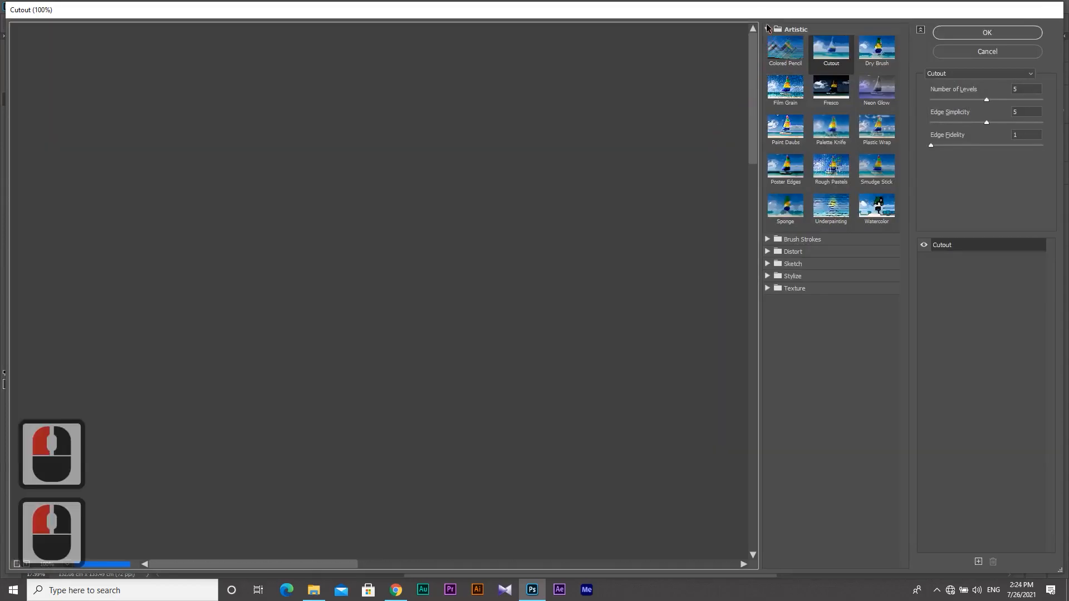
click(768, 29)
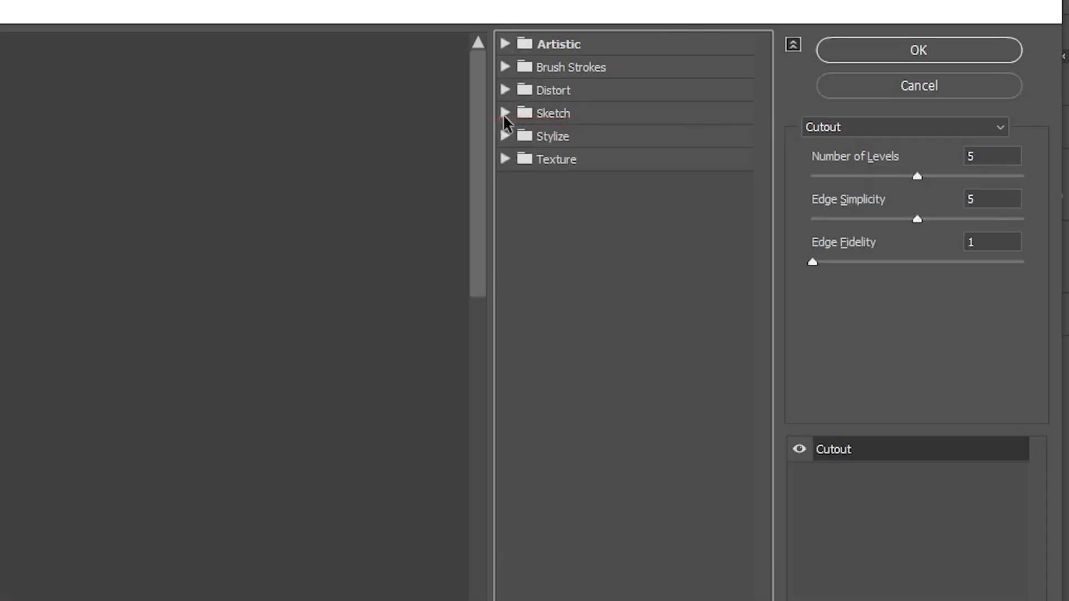
click(505, 114)
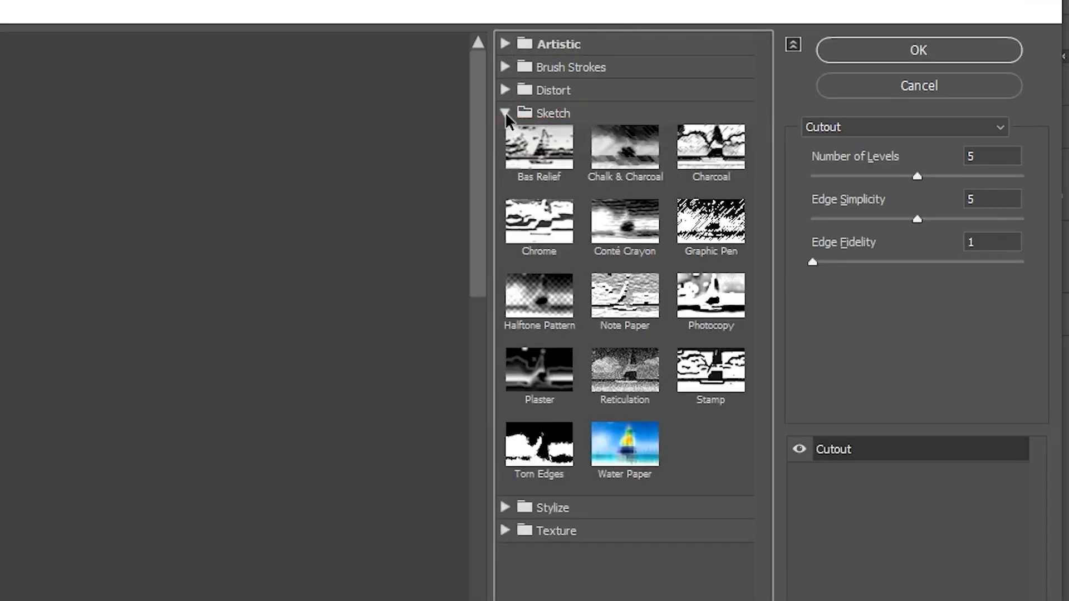
click(539, 295)
click(987, 157)
text(1)
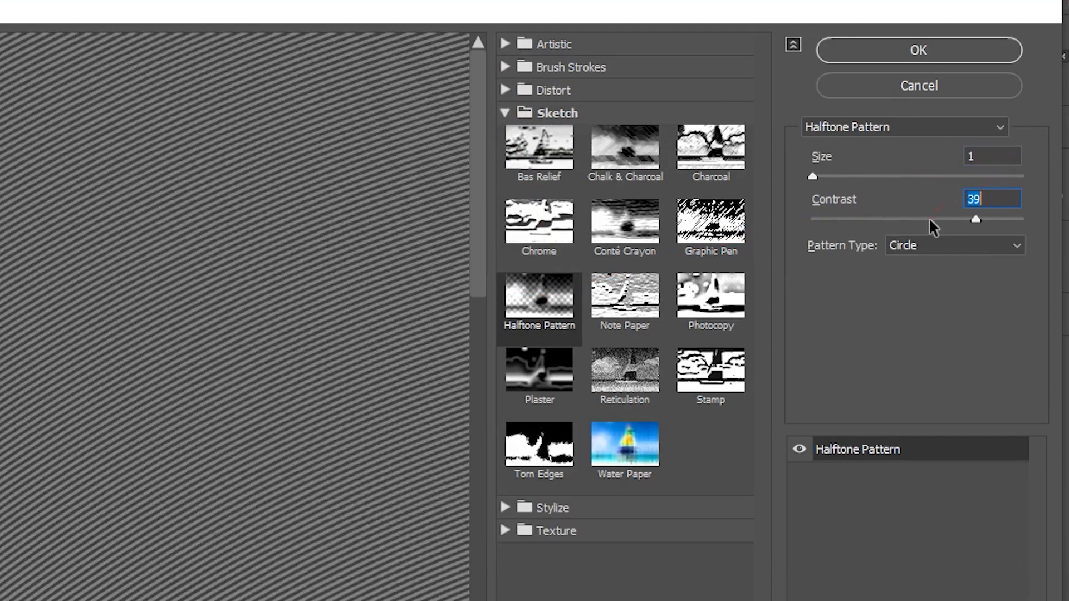
drag(930, 219, 957, 220)
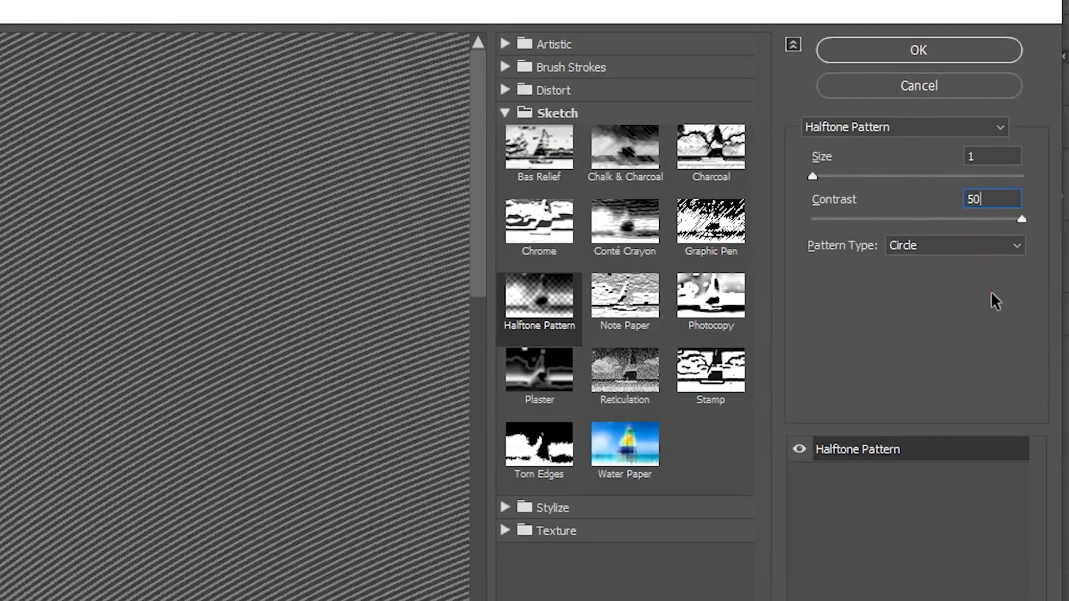
click(963, 246)
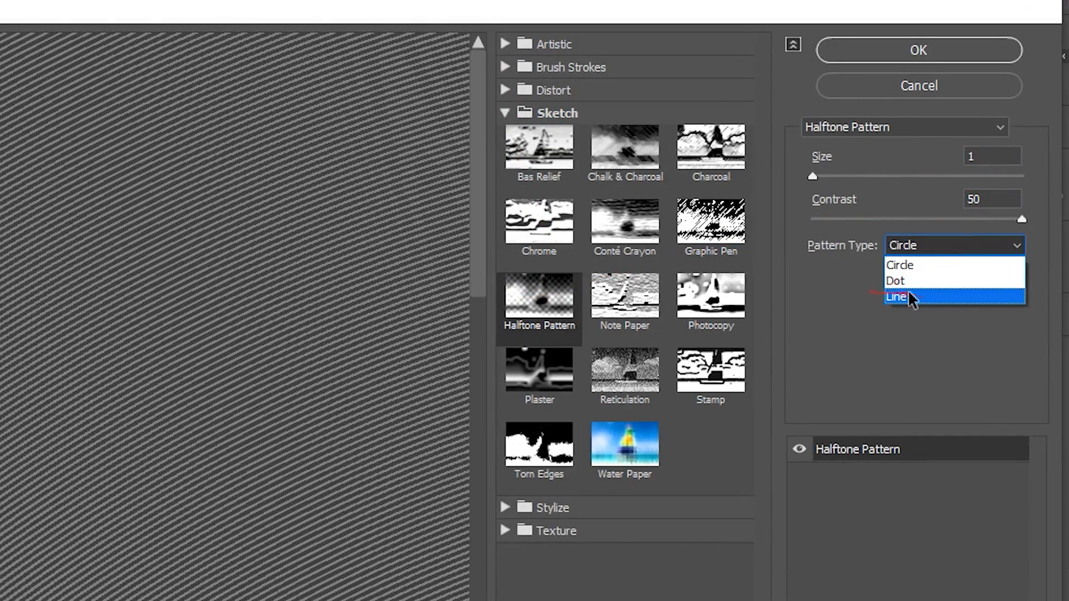
click(902, 296)
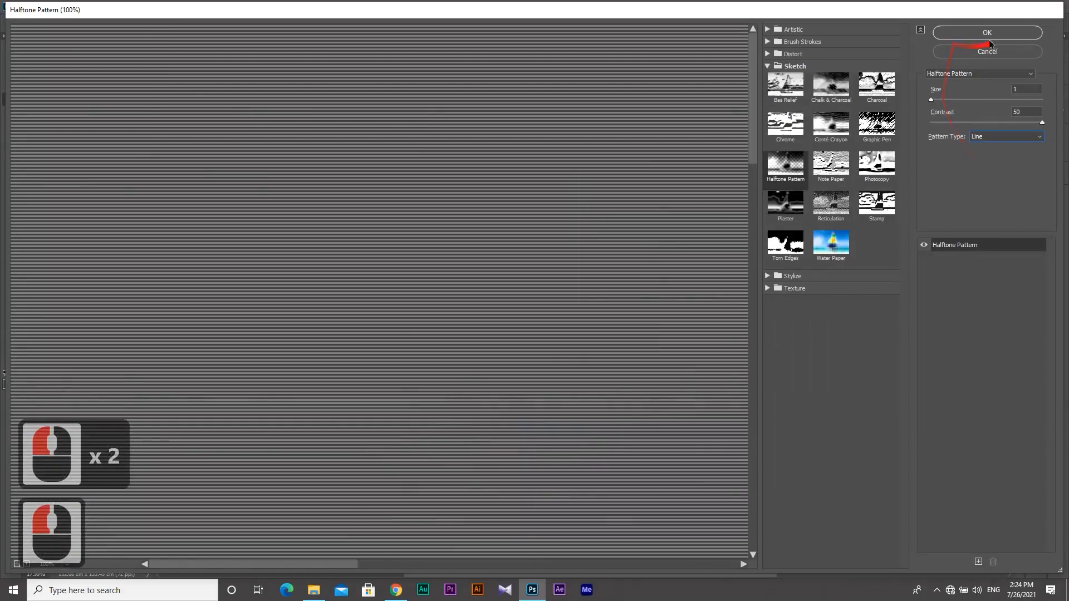
click(998, 36)
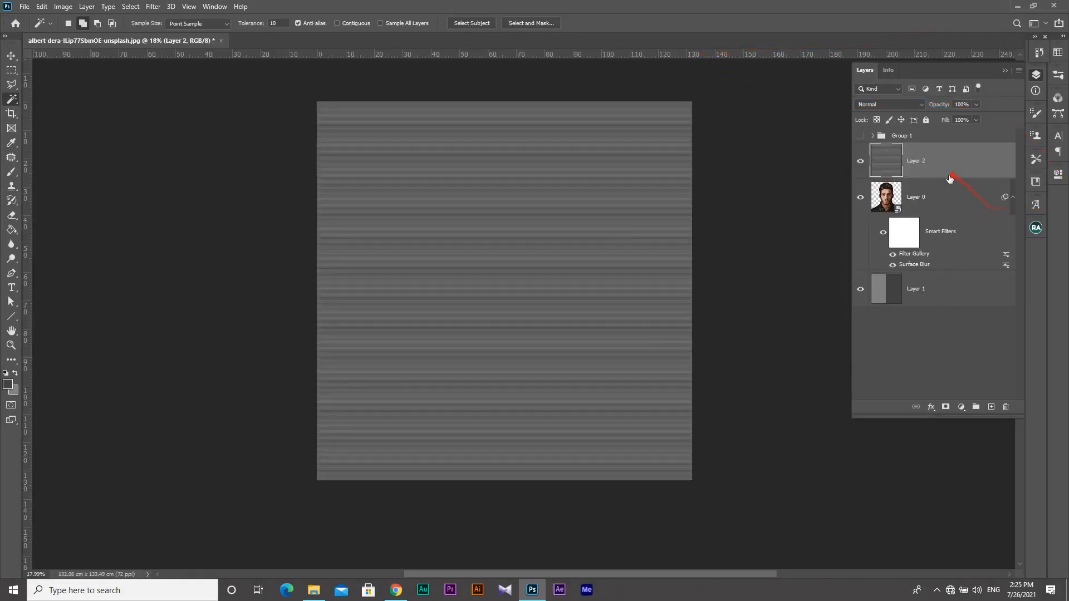
Step: Load the saved "w" channel as a selection while Layer 2 is active
click(942, 168)
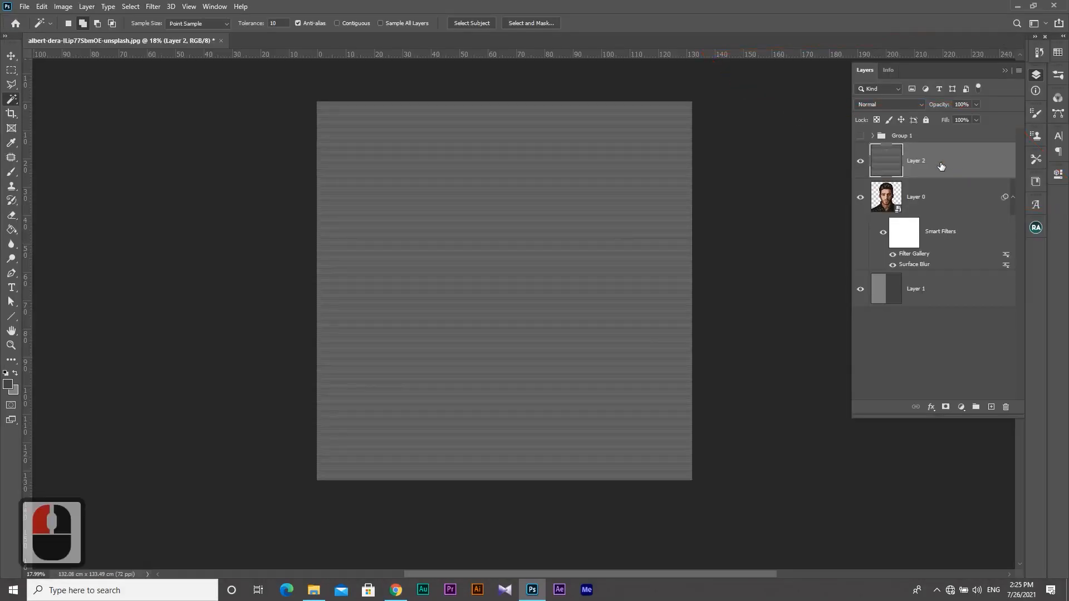
click(214, 7)
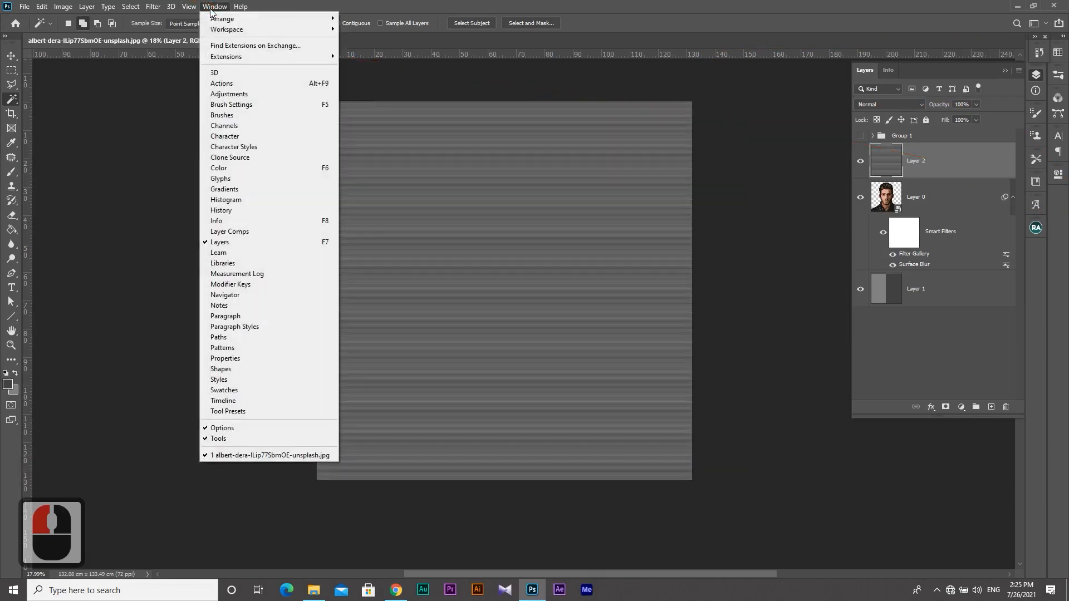
click(234, 127)
drag(994, 166, 1008, 290)
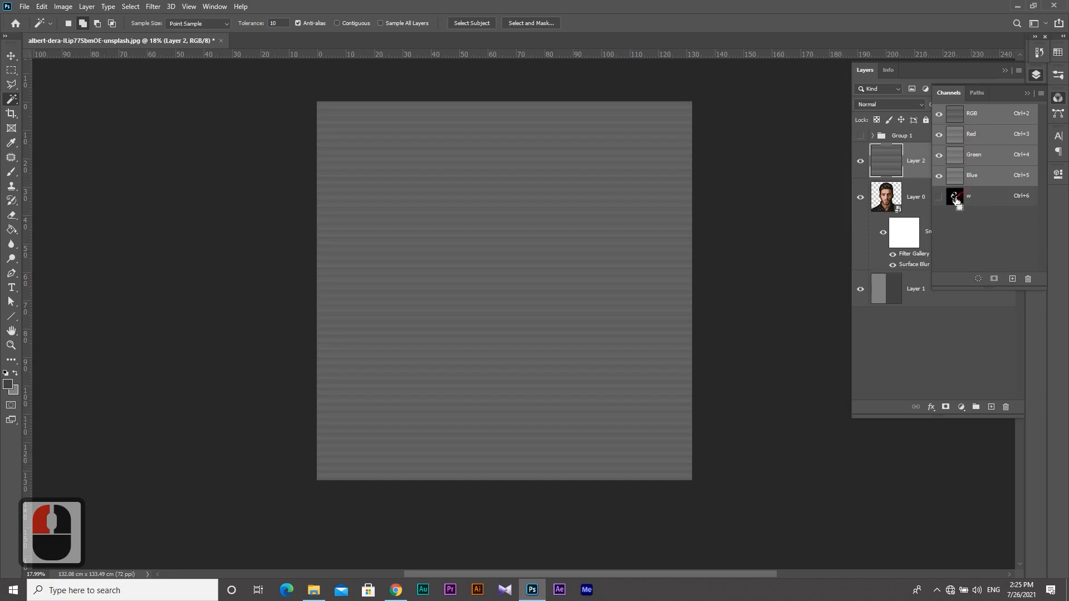
ctrl+click(960, 200)
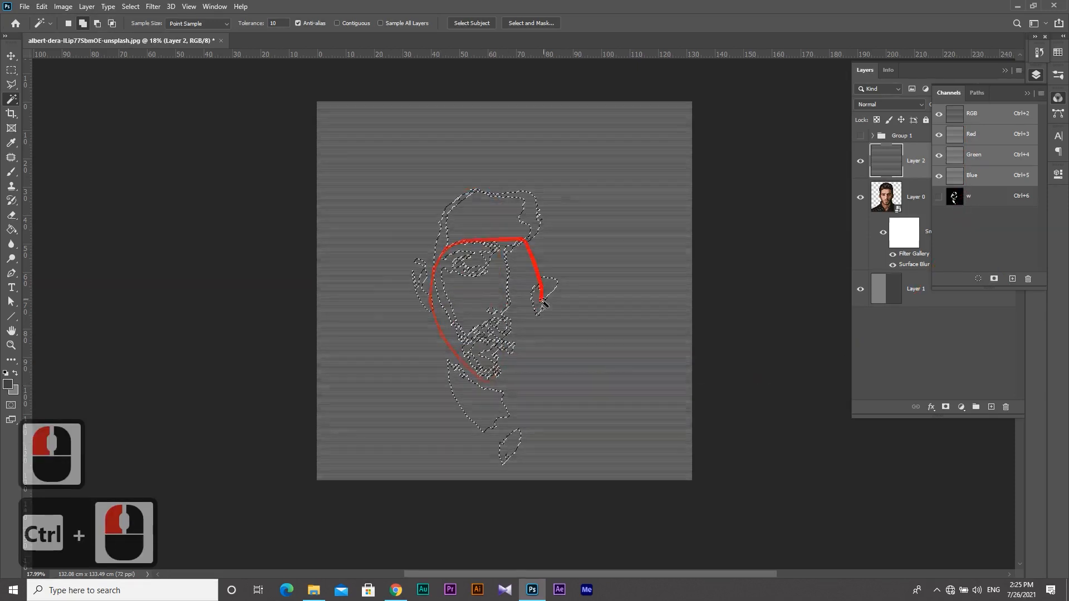
Step: Add a layer mask to Layer 2 from the loaded selection and make Group 1 visible again
click(921, 165)
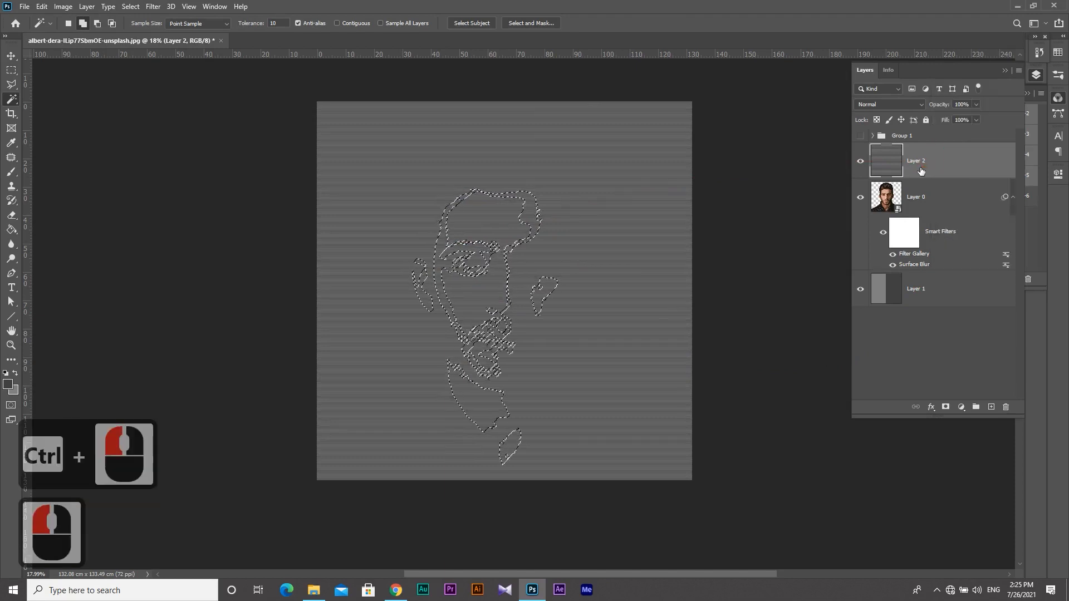
click(946, 407)
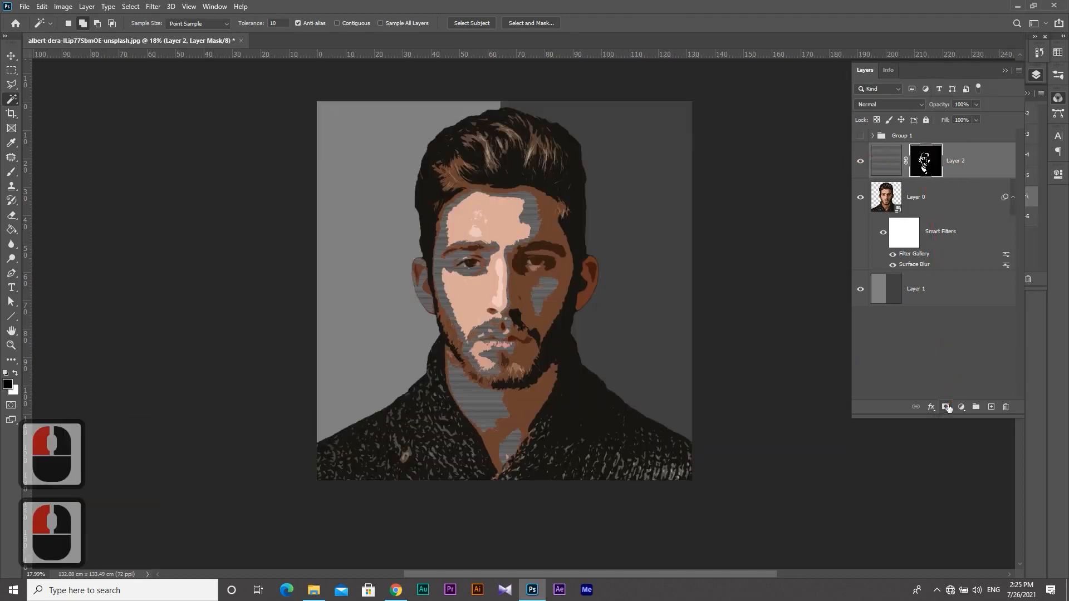
click(861, 137)
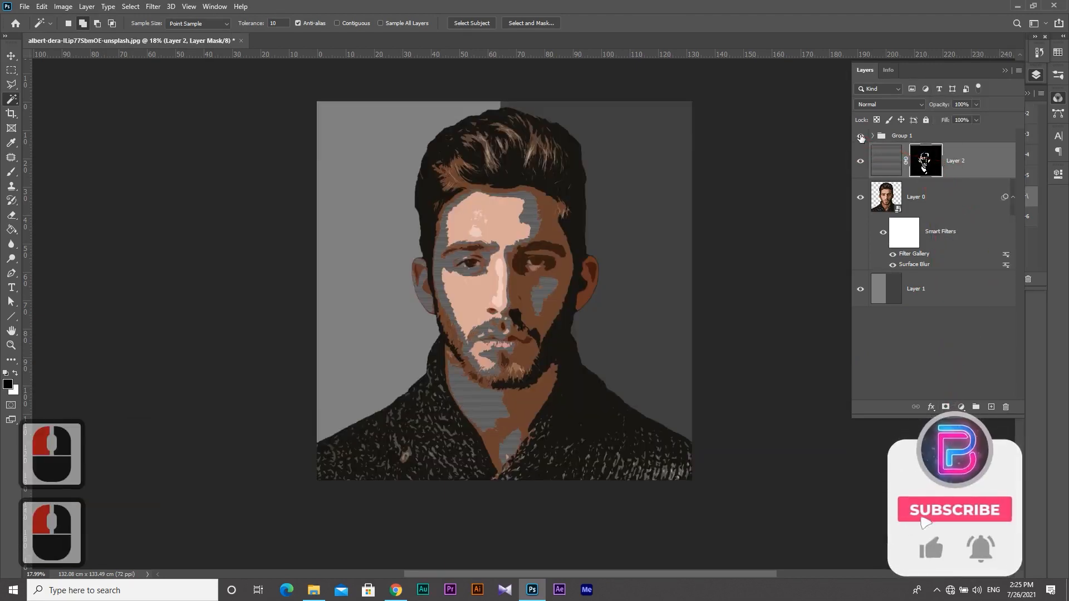